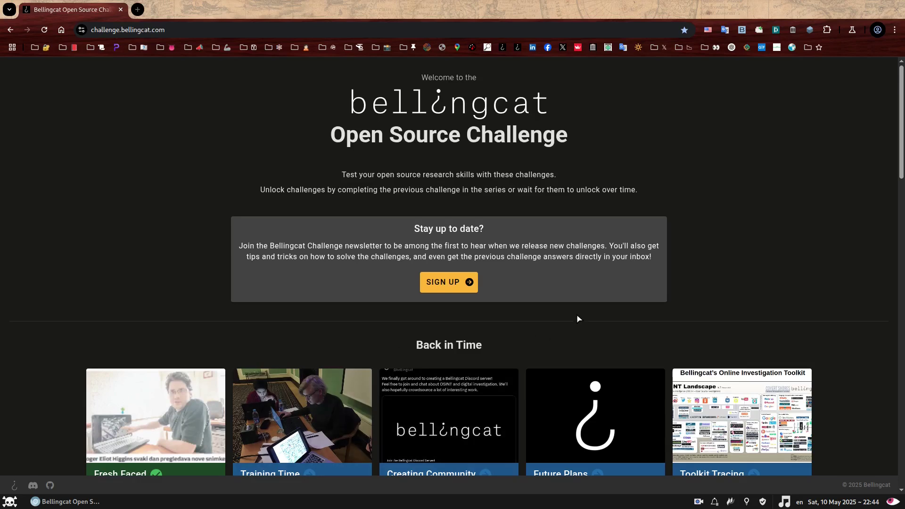
Scroll through the challenge list to find the Training Time card under Back in Time
scroll(454, 306, "down", 20)
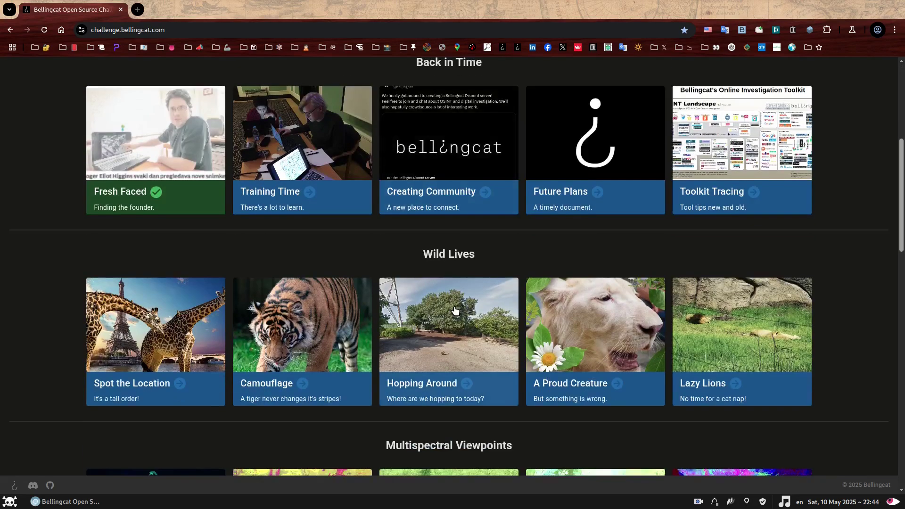
scroll(454, 310, "down", 4)
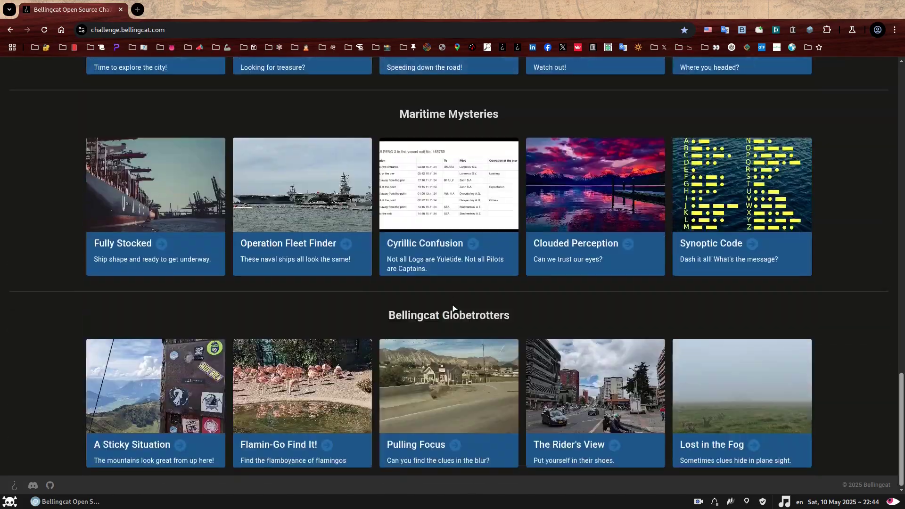
scroll(454, 309, "up", 16)
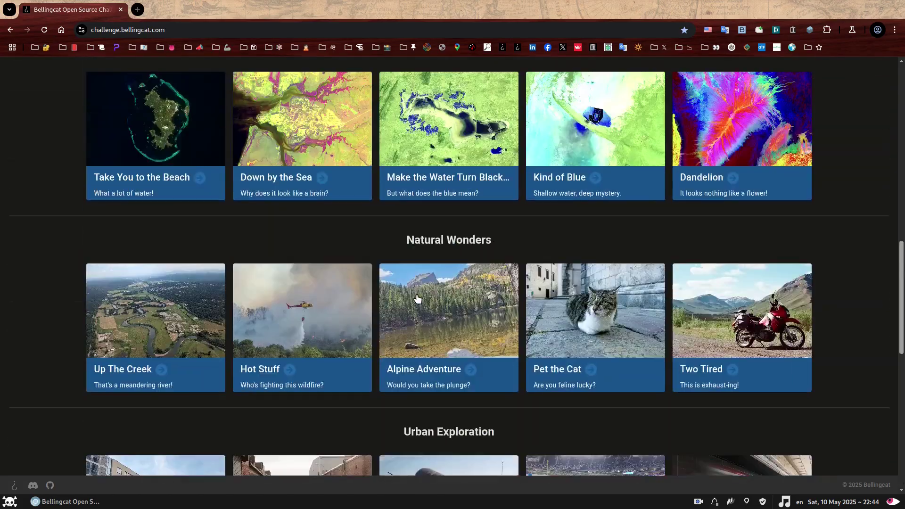
scroll(418, 299, "up", 8)
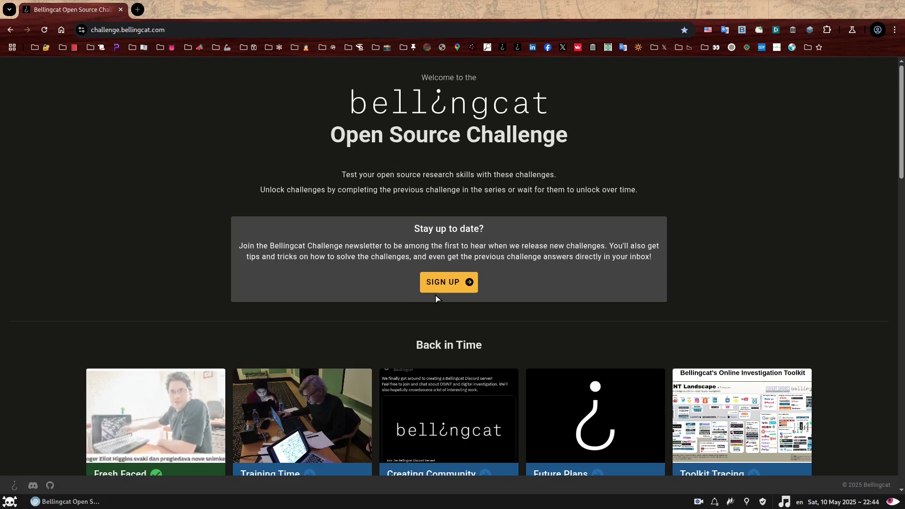
scroll(338, 283, "down", 4)
Enlarge the page and reopen the Training Time challenge
left_click(302, 278)
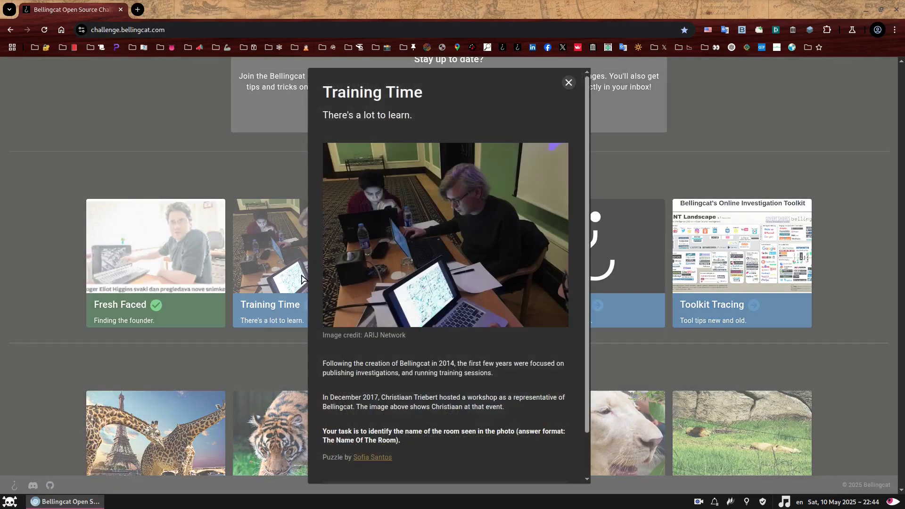
scroll(449, 289, "up", 4)
key("Escape")
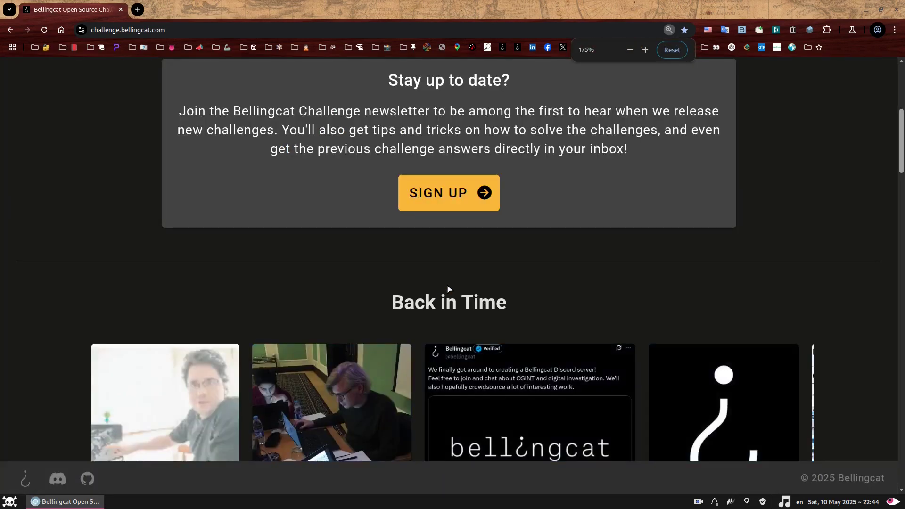
left_click(368, 370)
scroll(518, 283, "down", 5)
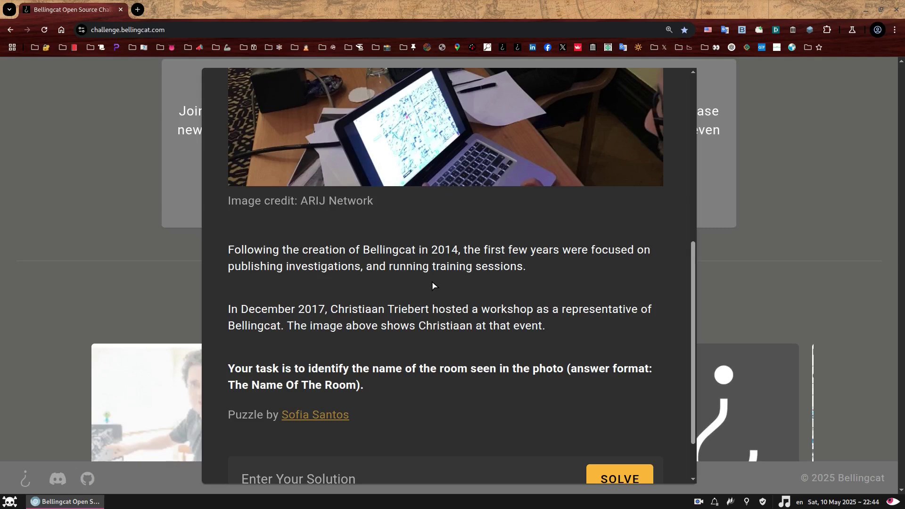
Read the task, then bring up the image options for the workshop photo
scroll(434, 285, "up", 4)
scroll(430, 228, "down", 5)
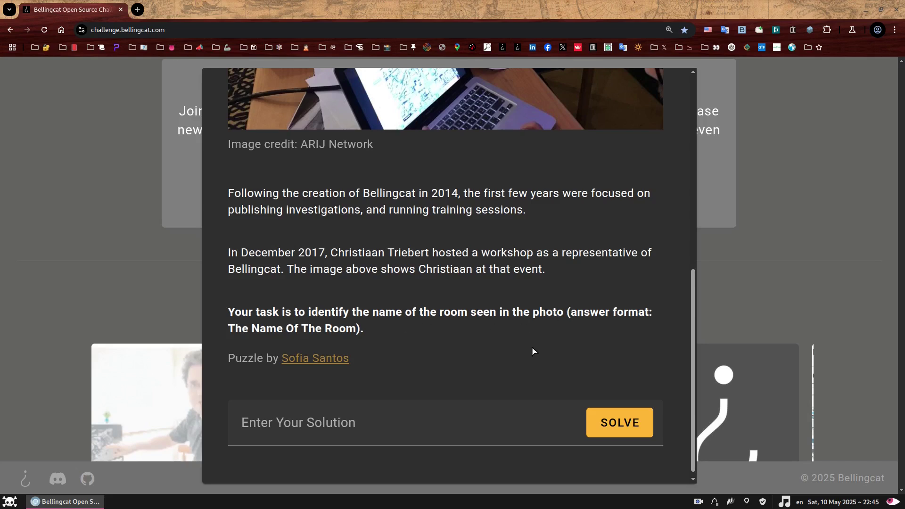
scroll(557, 238, "up", 5)
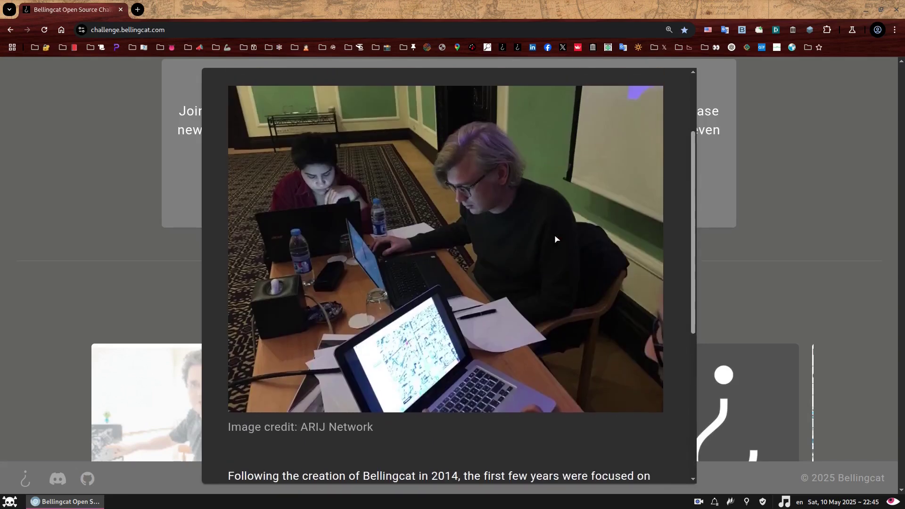
right_click(417, 199)
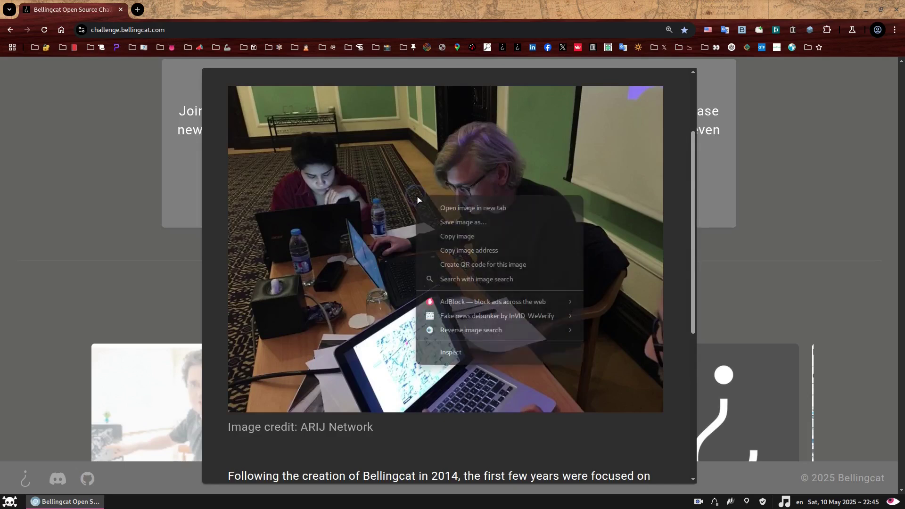
Open the workshop photo in its own tab and zoom it to inspect the room details
left_click(420, 178)
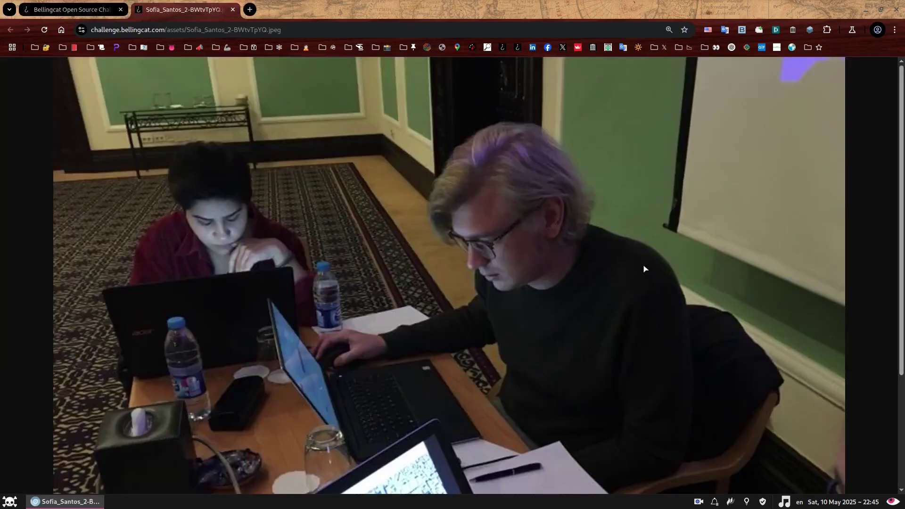
key("ctrl+minus")
key("ctrl+minus")
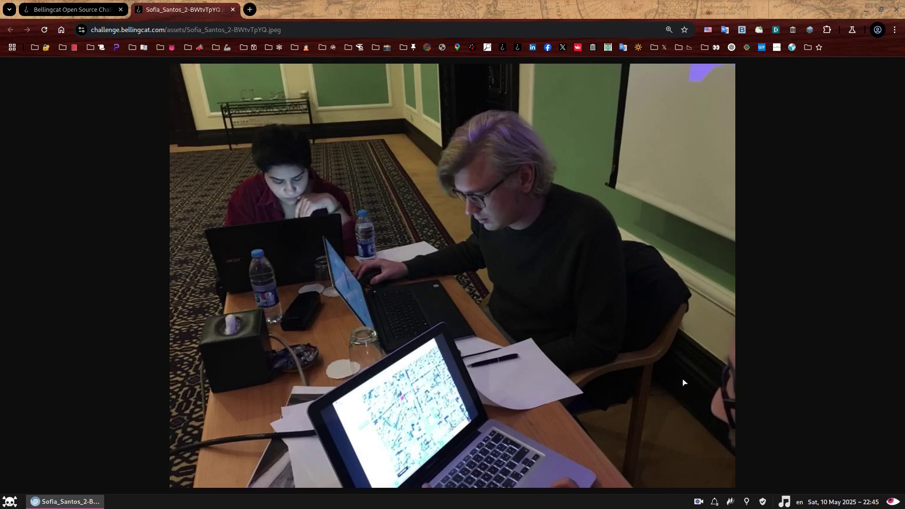
scroll(646, 412, "up", 5)
scroll(722, 358, "down", 5)
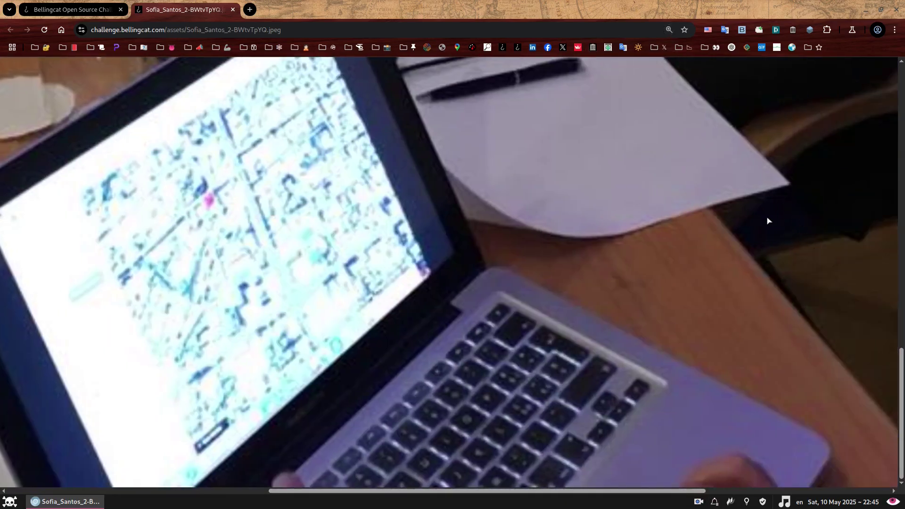
key("Print")
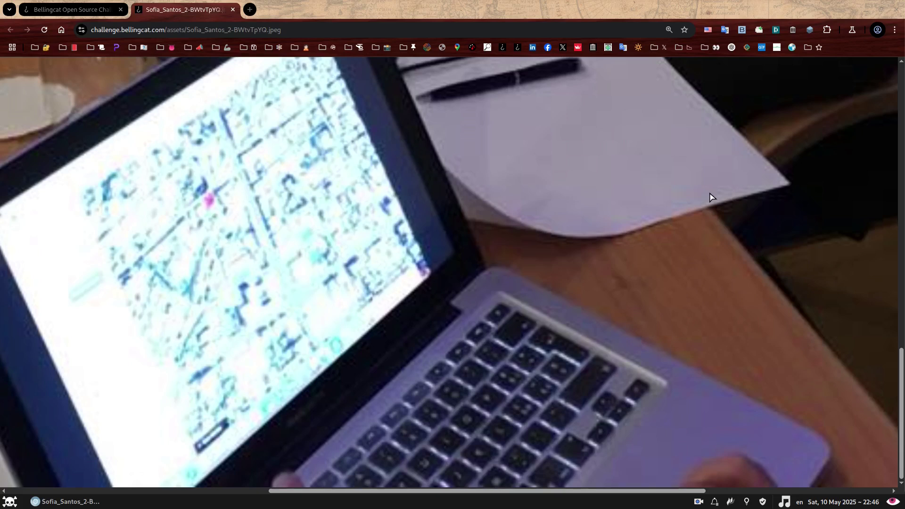
key("ctrl+minus")
key("ctrl+minus")
key("ctrl+minus")
key("ctrl+minus")
key("ctrl+minus")
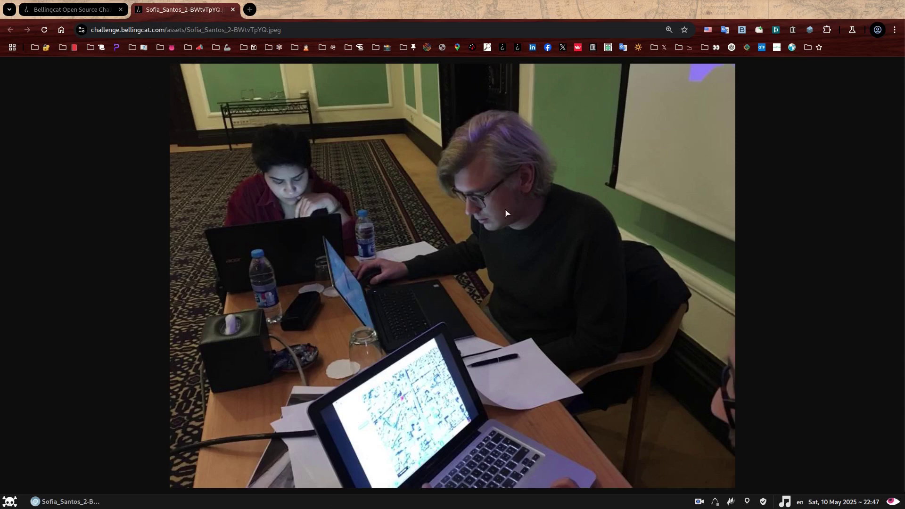
scroll(534, 168, "up", 6)
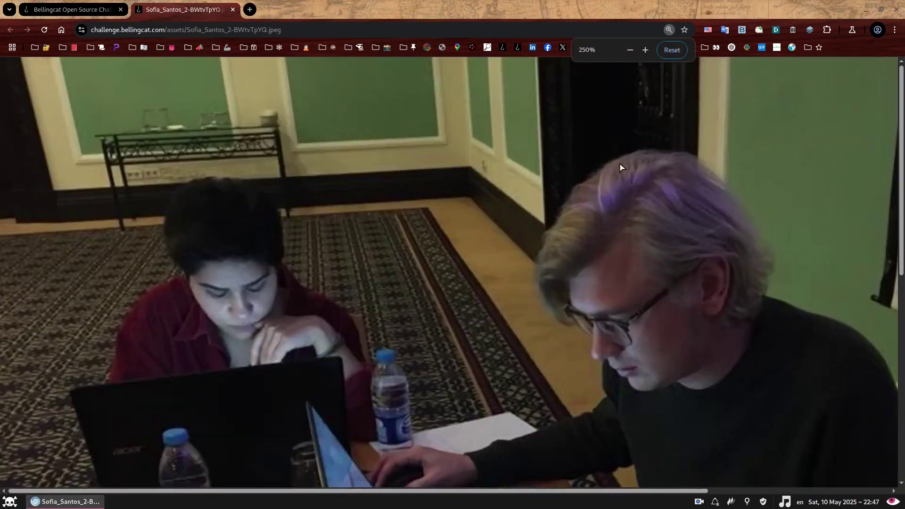
scroll(646, 126, "up", 1)
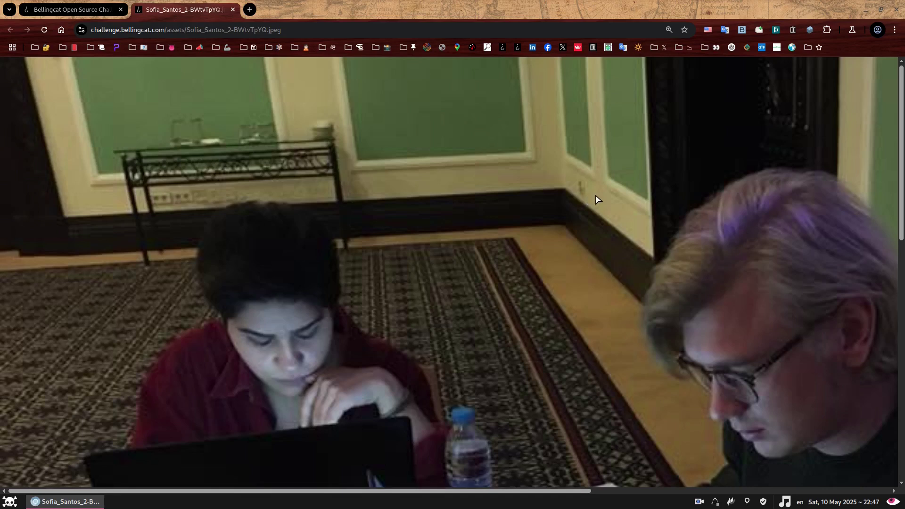
key("ctrl+minus")
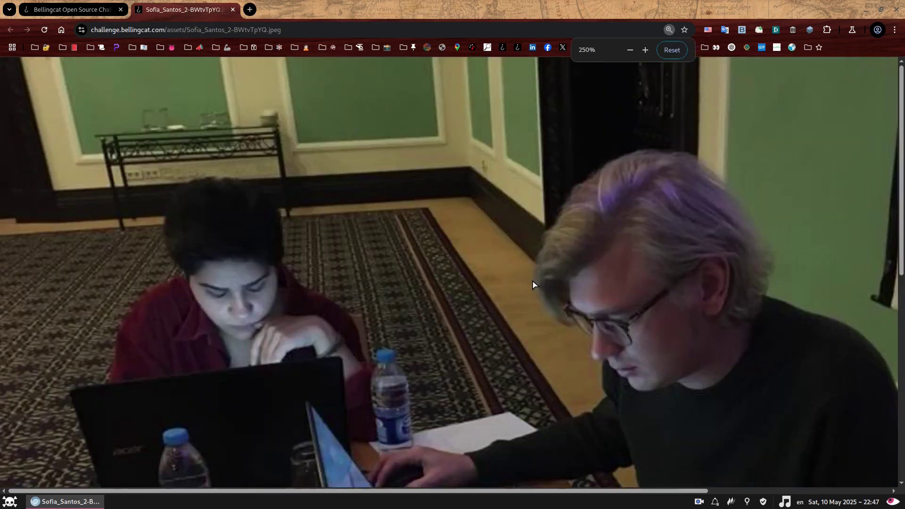
key("ctrl+minus")
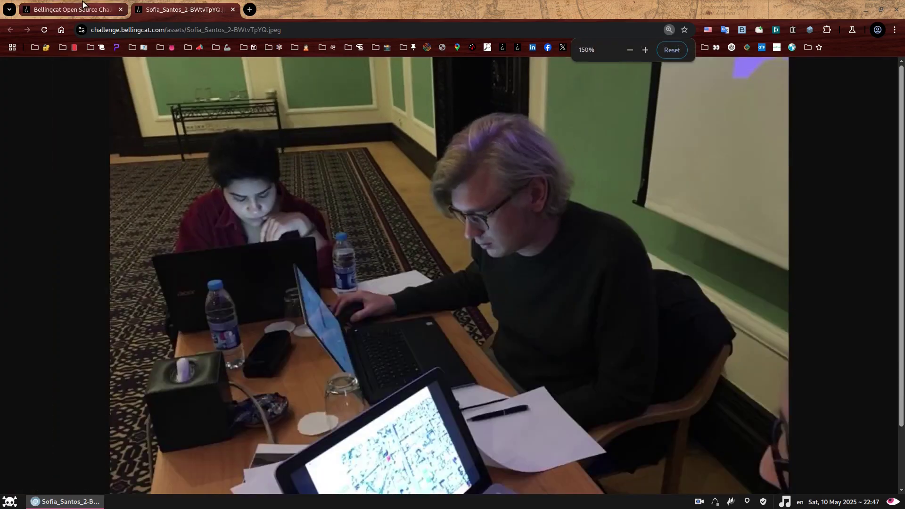
Return to the challenge page and reopen the Training Time challenge
left_click(75, 9)
scroll(476, 268, "down", 5)
left_click(298, 117)
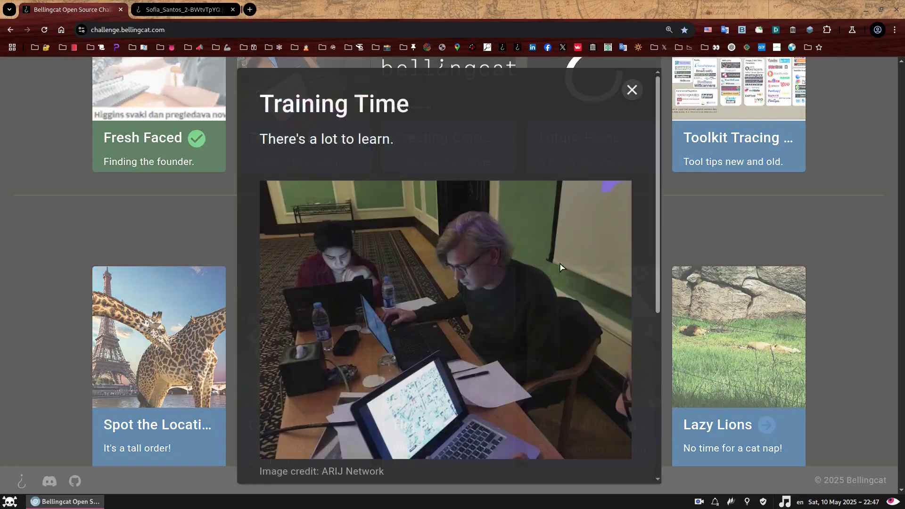
scroll(561, 246, "down", 5)
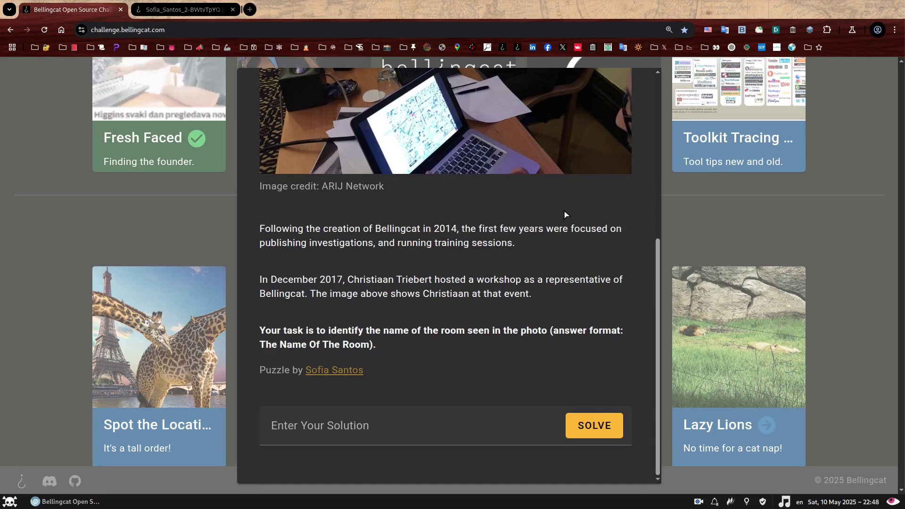
left_click(486, 144)
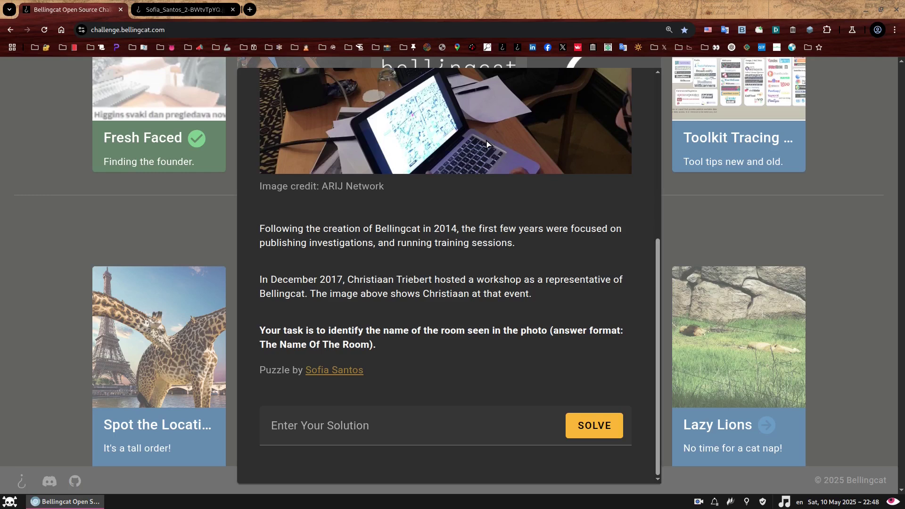
Search Google in a new tab for the trainer's December 2017 workshop
key("ctrl+t")
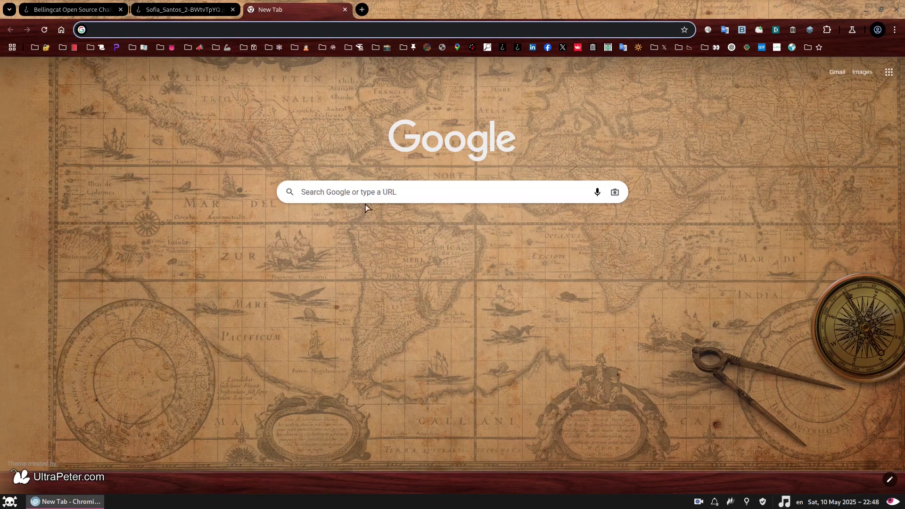
left_click(365, 196)
type("\"Christiaan Triebert\" workshop december 2017")
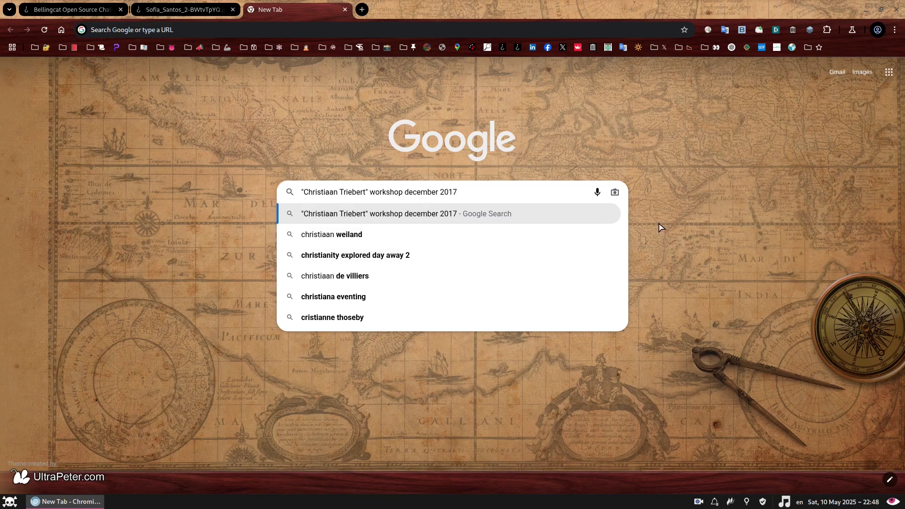
key("Return")
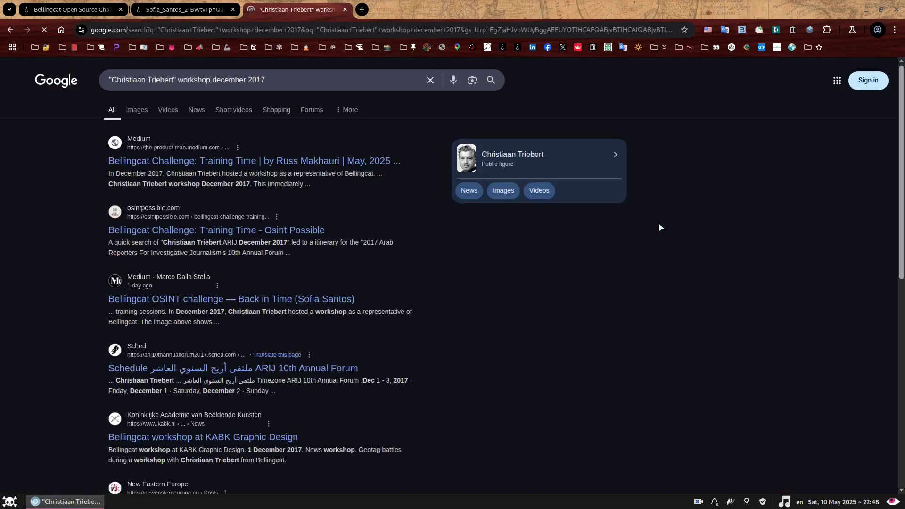
key("ctrl+minus")
key("ctrl+minus")
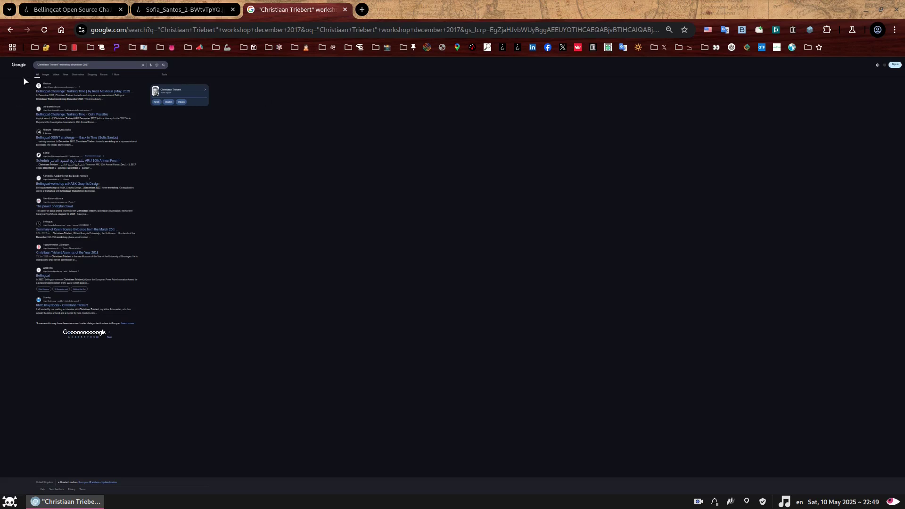
Refine the workshop search to exclude "training time" results
left_click(106, 67)
type("\"training sess")
left_click(112, 66)
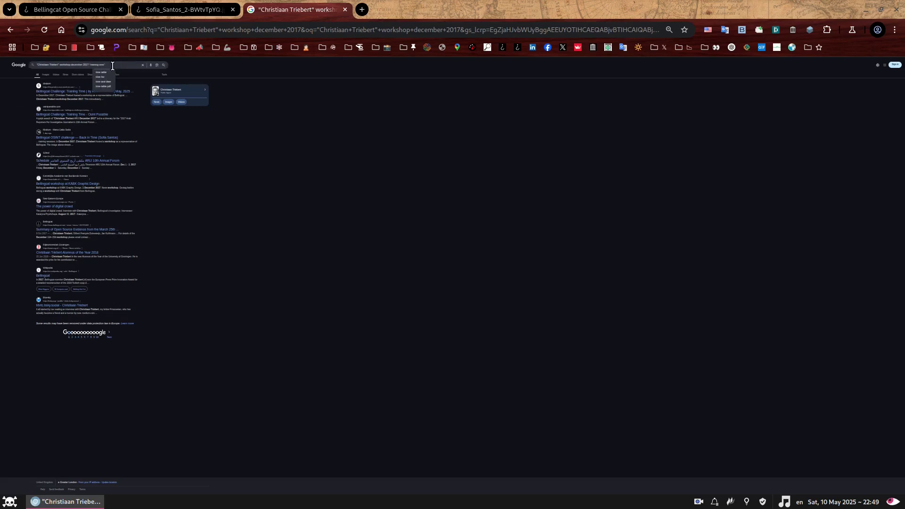
key("Return")
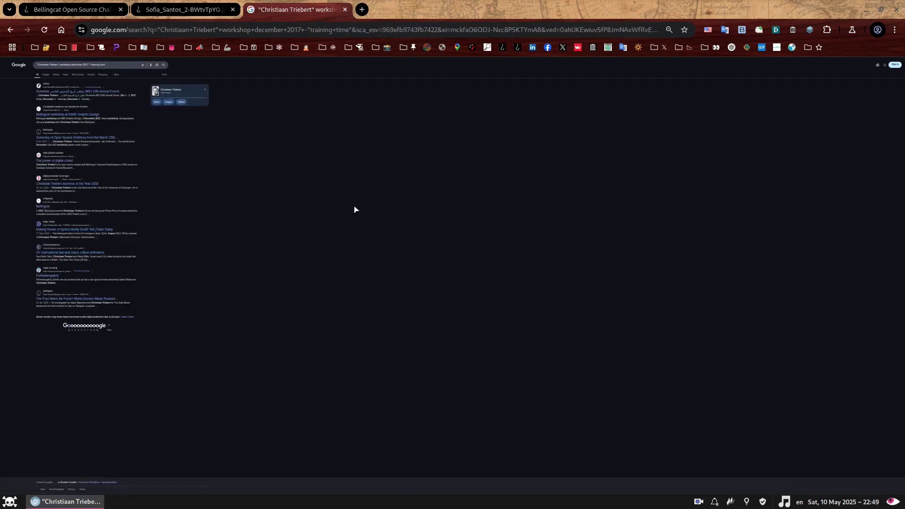
scroll(123, 166, "up", 9)
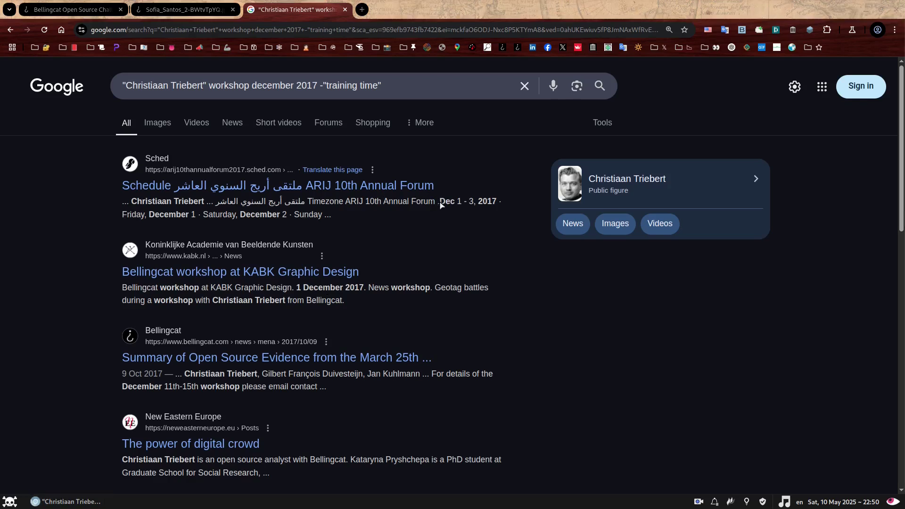
Highlight the Dec 1–3 and 1 December dates and the word ARIJ in the results
left_click_drag(441, 205, 473, 201)
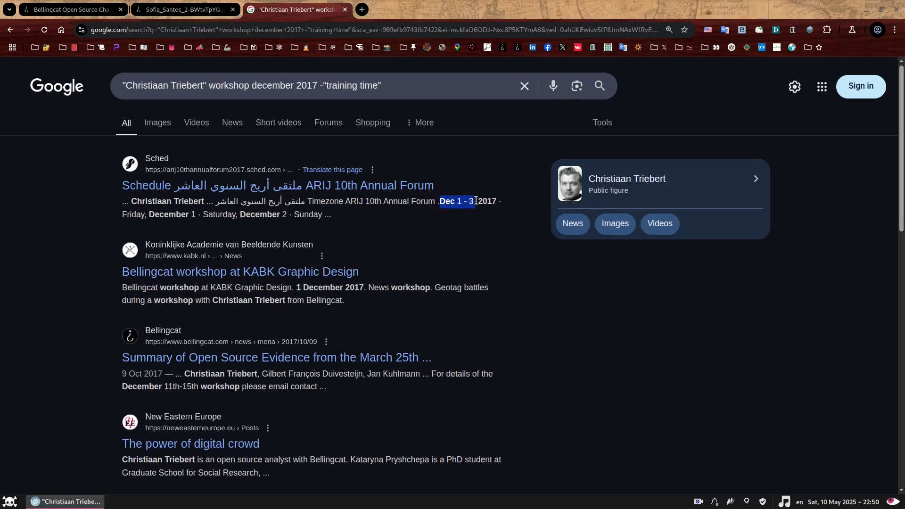
left_click_drag(297, 288, 344, 287)
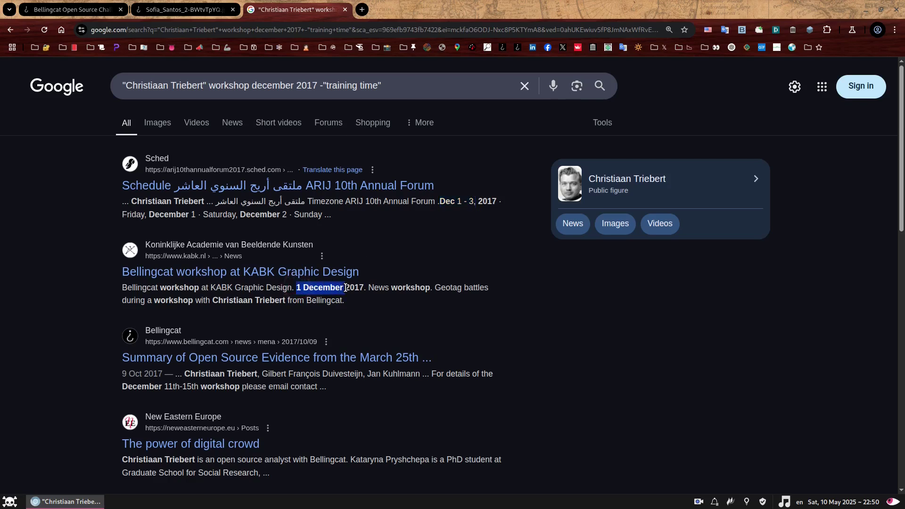
left_click(373, 286)
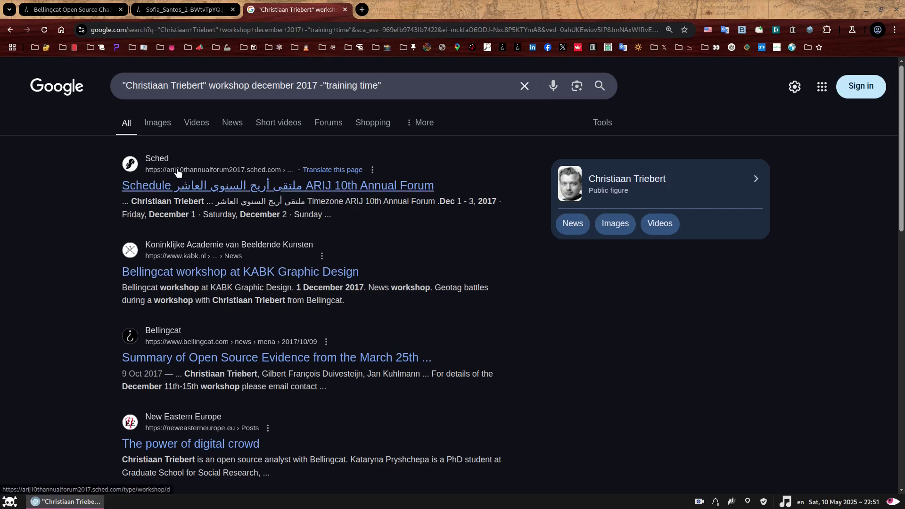
double_click(351, 201)
left_click(385, 201)
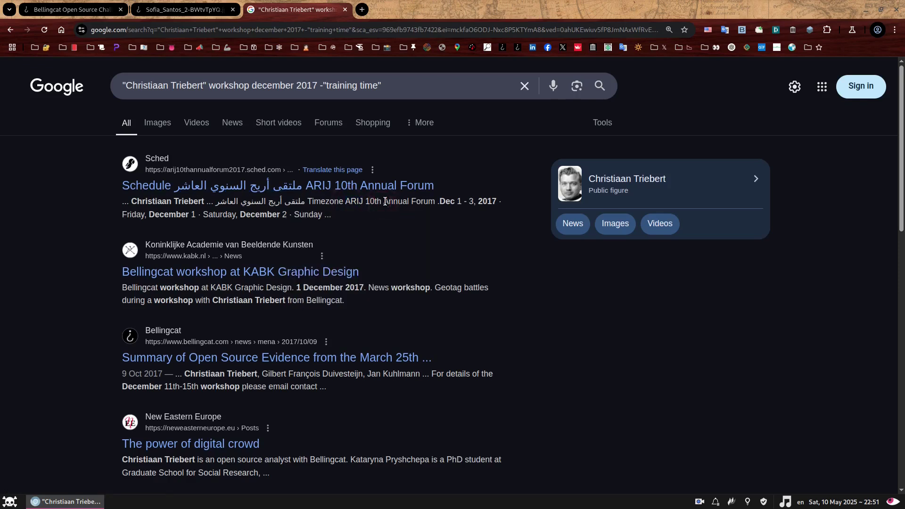
Search ARIJ from the photo credit in a new tab, identifying Arab Reporters for Investigative Journalism
left_click(70, 10)
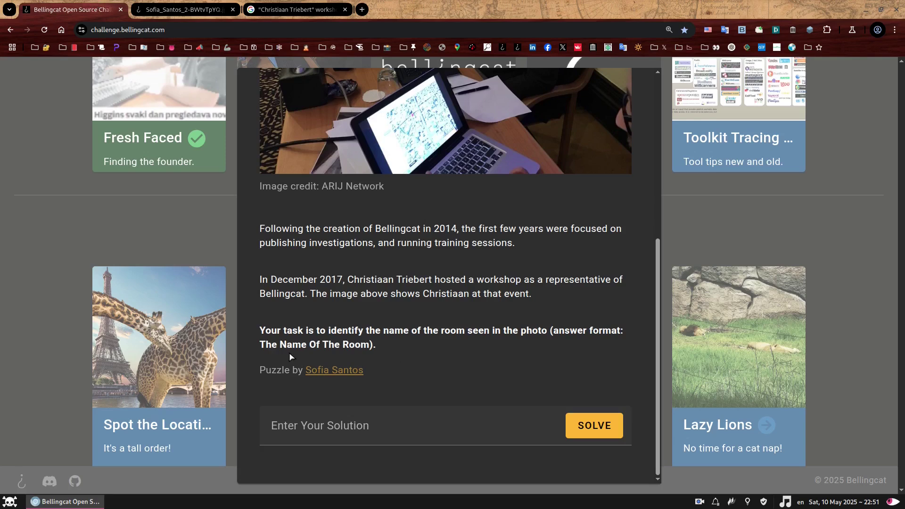
double_click(325, 186)
key("ctrl+c")
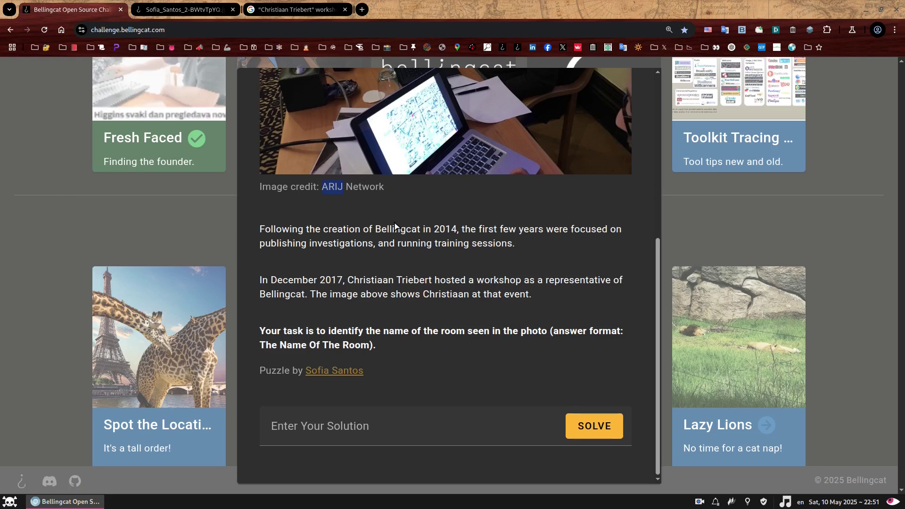
key("ctrl+t")
key("ctrl+v")
key("Return")
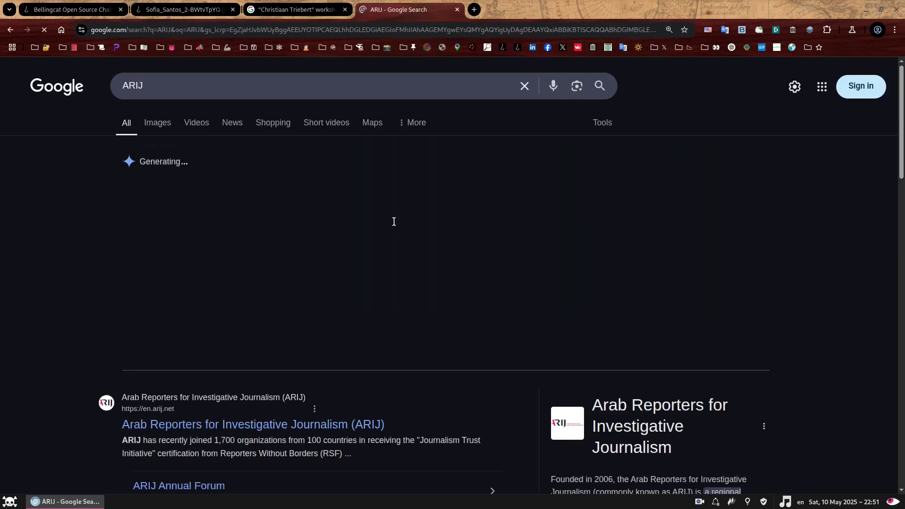
scroll(67, 232, "down", 5)
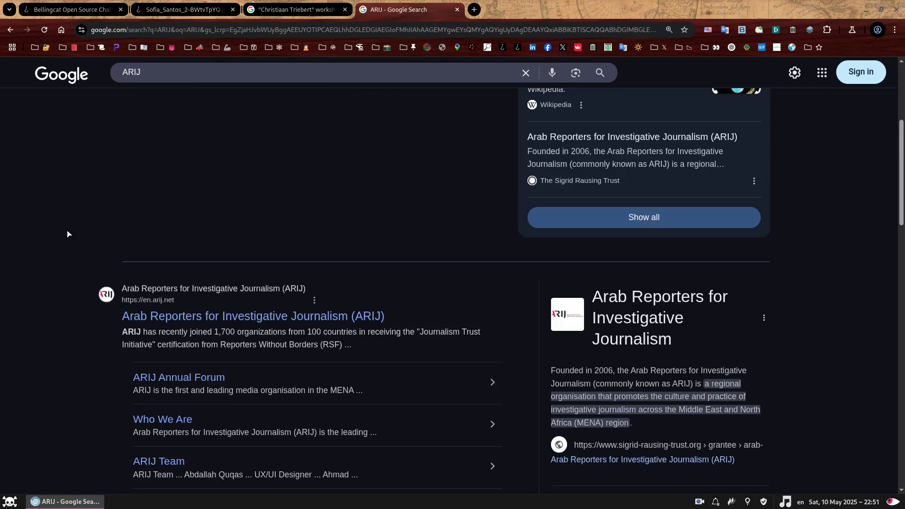
scroll(68, 234, "down", 3)
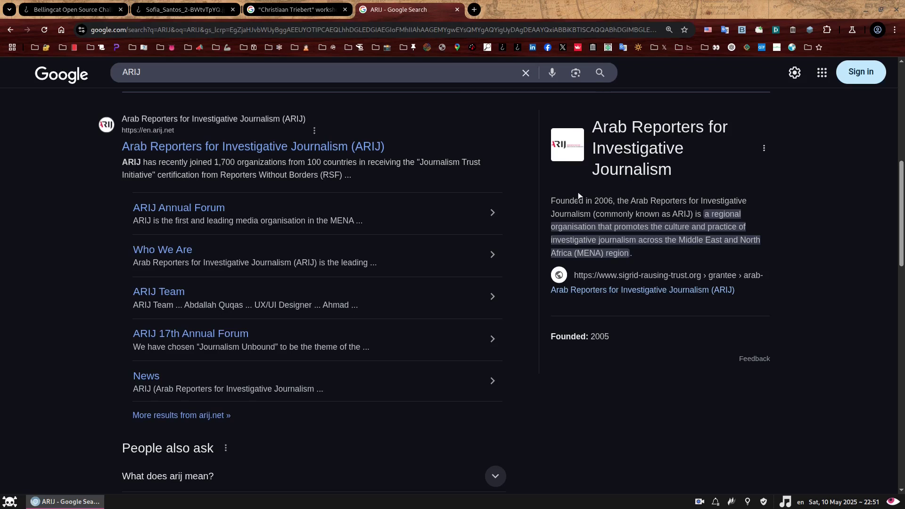
key("ctrl+shift+Tab")
Open the ARIJ 10th Annual Forum Sched schedule in a new tab and select its address
middle_click(272, 178)
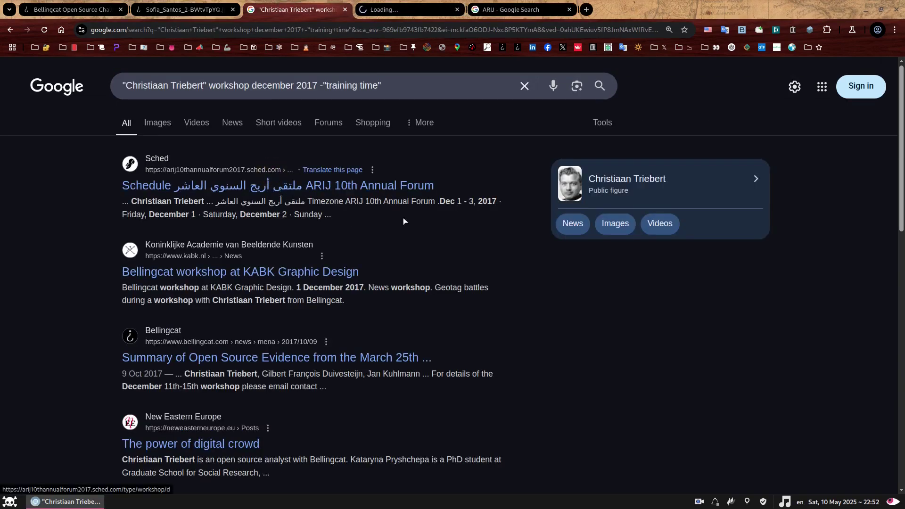
key("ctrl+Tab")
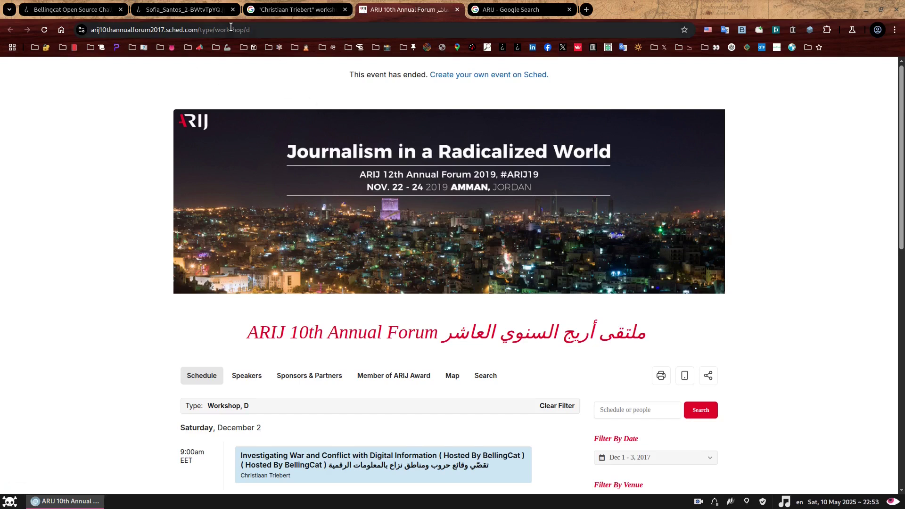
left_click(332, 34)
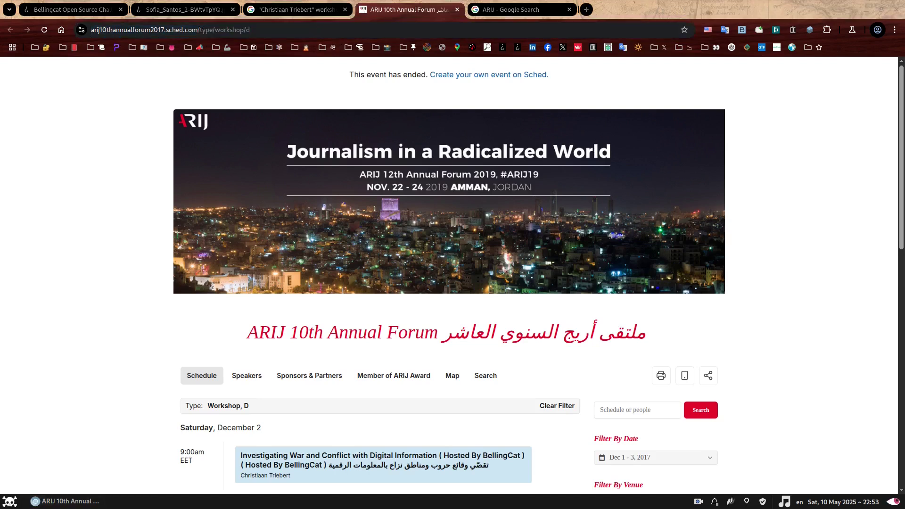
Paste the Sched workshop schedule URL into a new text editor draft and enlarge it
type("https://arij10thannualforum2017.sched.com/type/workshop/d")
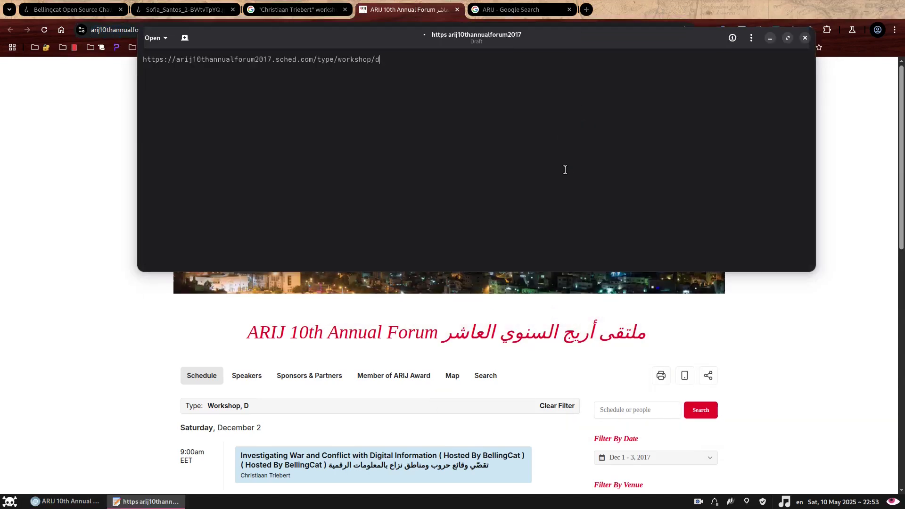
key("ctrl+plus")
key("ctrl+plus")
key("ctrl+plus")
key("ctrl+plus")
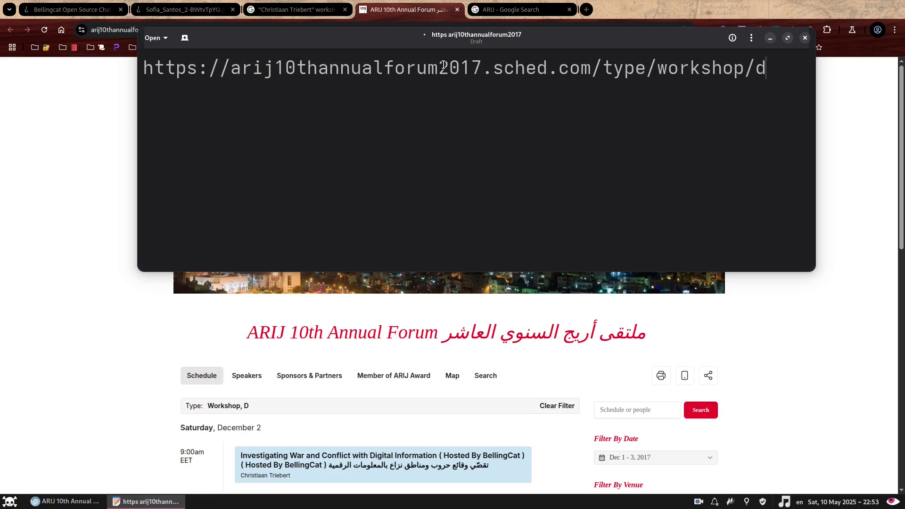
Expand the Sched date filter (December 1–3) and highlight the Saturday, December 2 heading
left_click(844, 272)
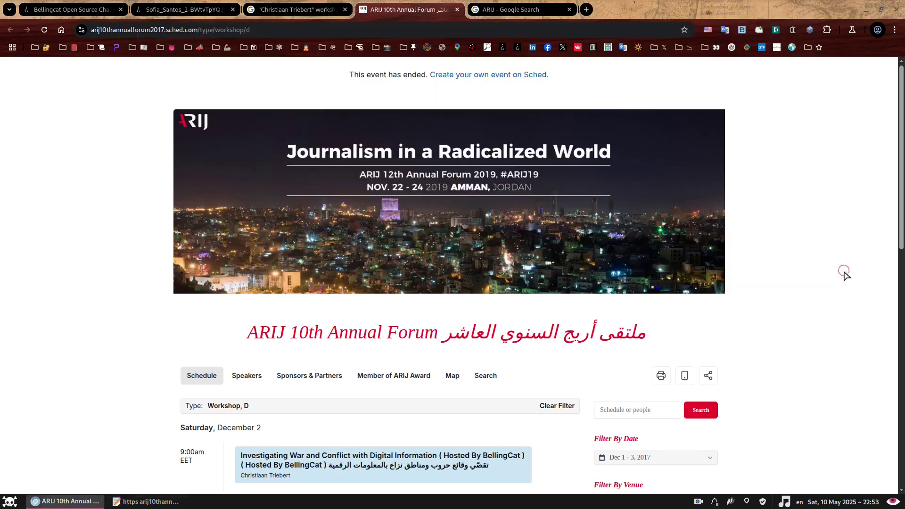
scroll(825, 265, "down", 5)
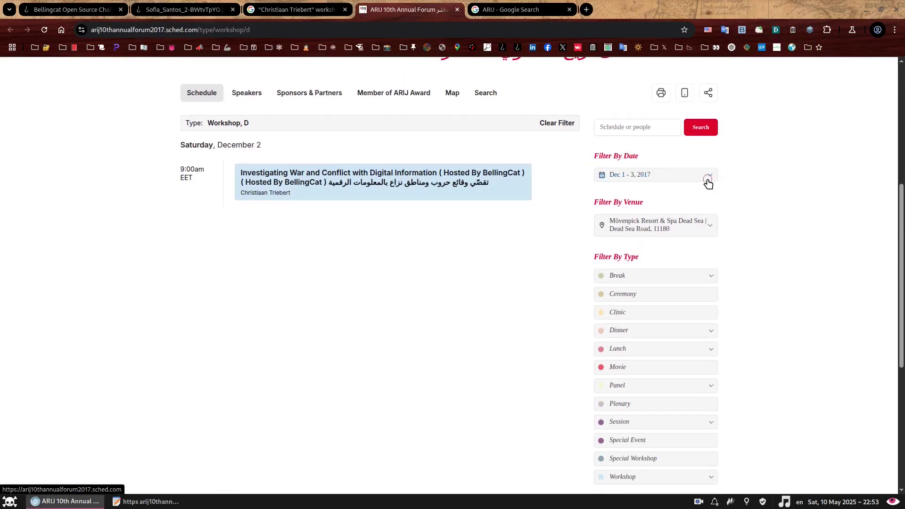
left_click(708, 177)
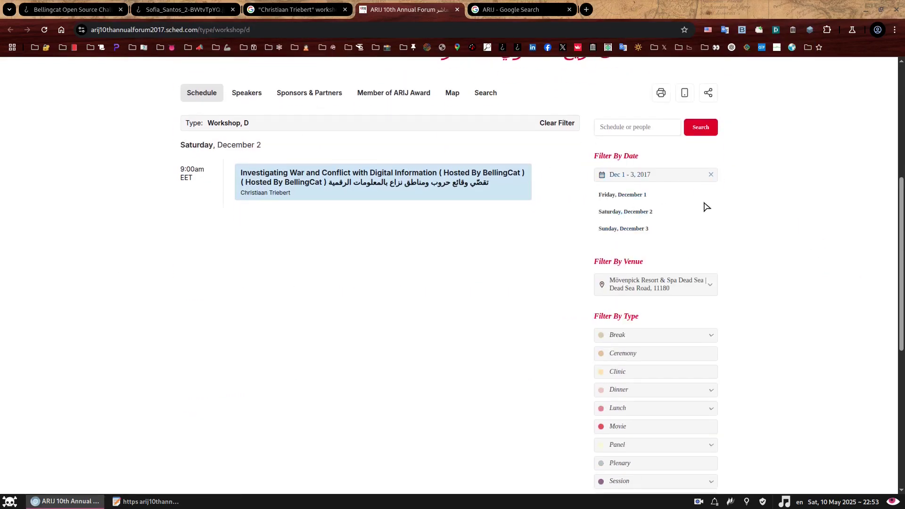
scroll(728, 203, "up", 5)
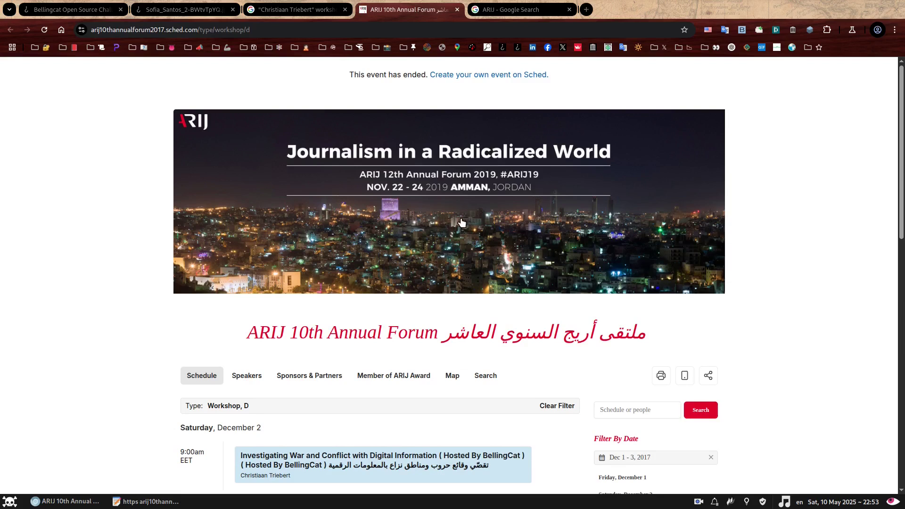
scroll(441, 245, "down", 1)
scroll(442, 245, "down", 2)
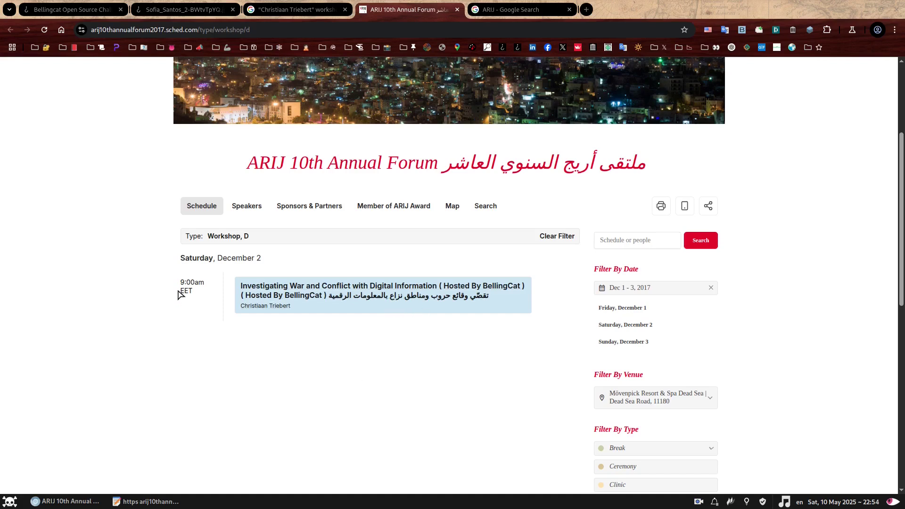
left_click_drag(179, 258, 271, 262)
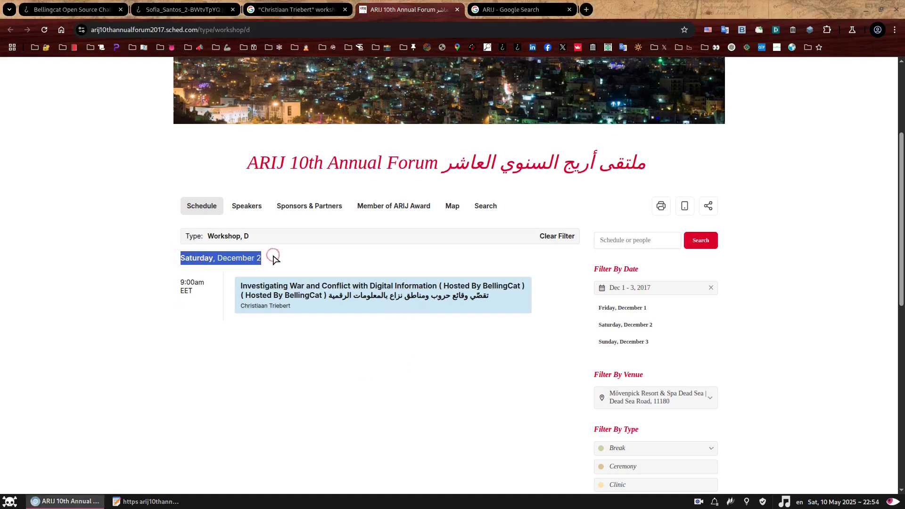
left_click(276, 261)
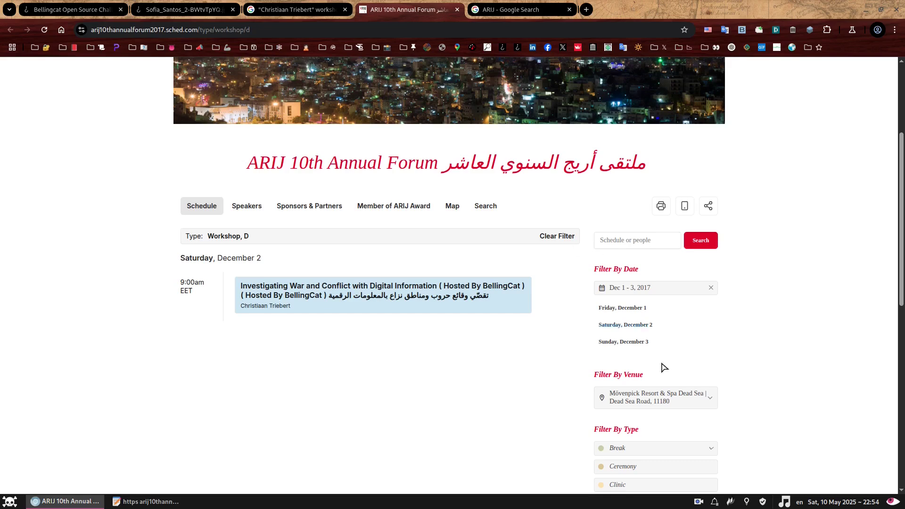
Zoom the schedule in twice and list the Mövenpick Dead Sea rooms, including Grand Ballroom
key("ctrl+plus")
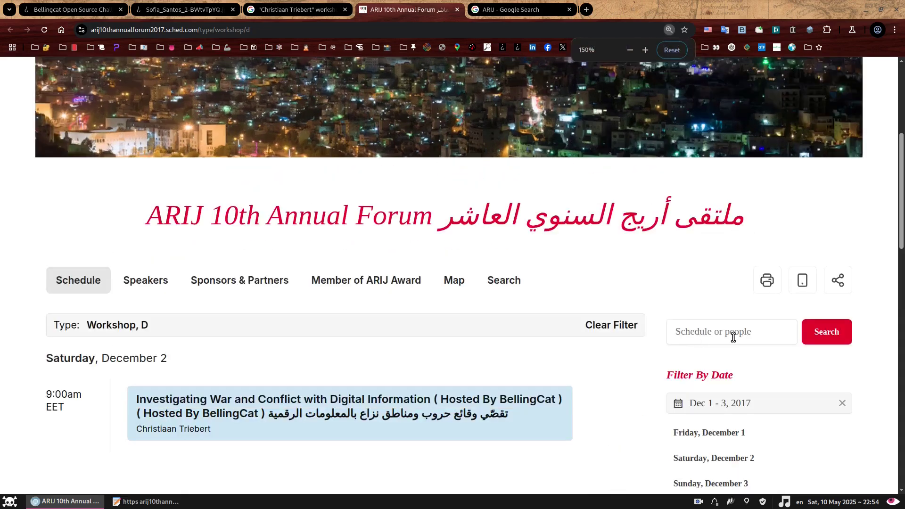
key("ctrl+plus")
key("ctrl+plus")
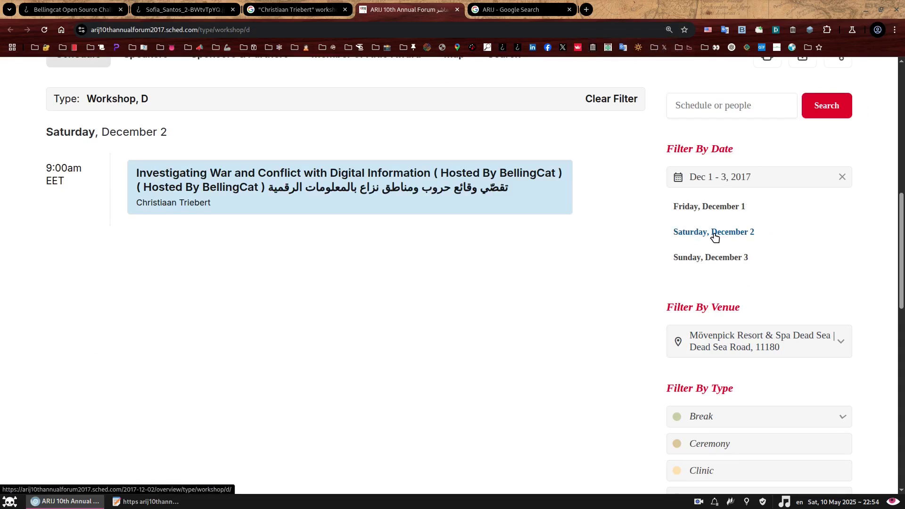
scroll(758, 233, "down", 3)
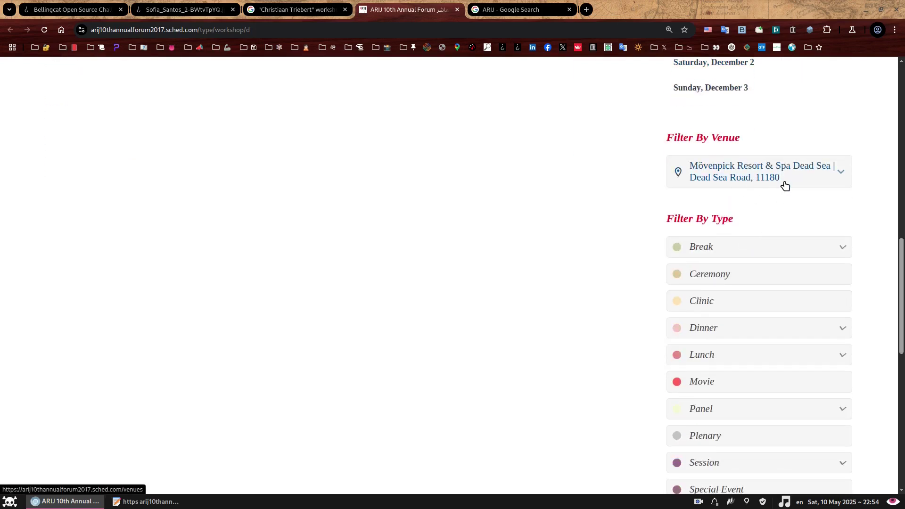
left_click(844, 176)
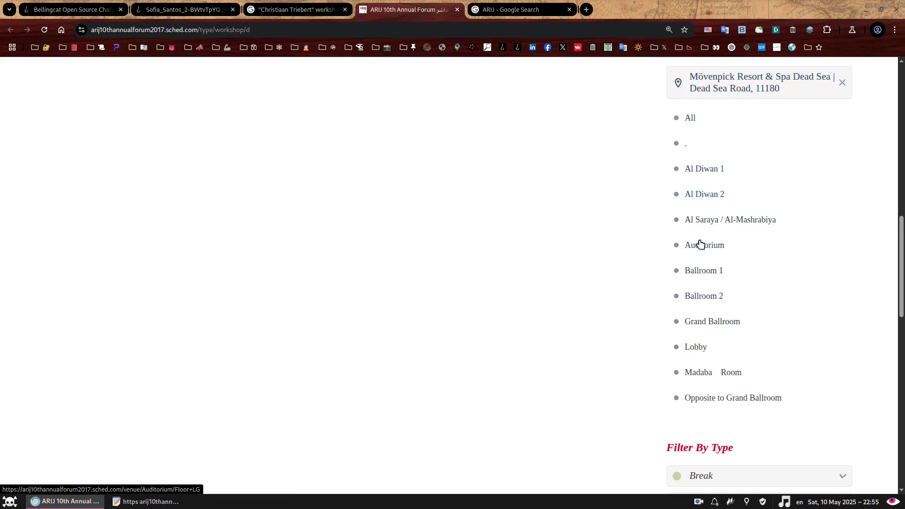
scroll(714, 296, "up", 5)
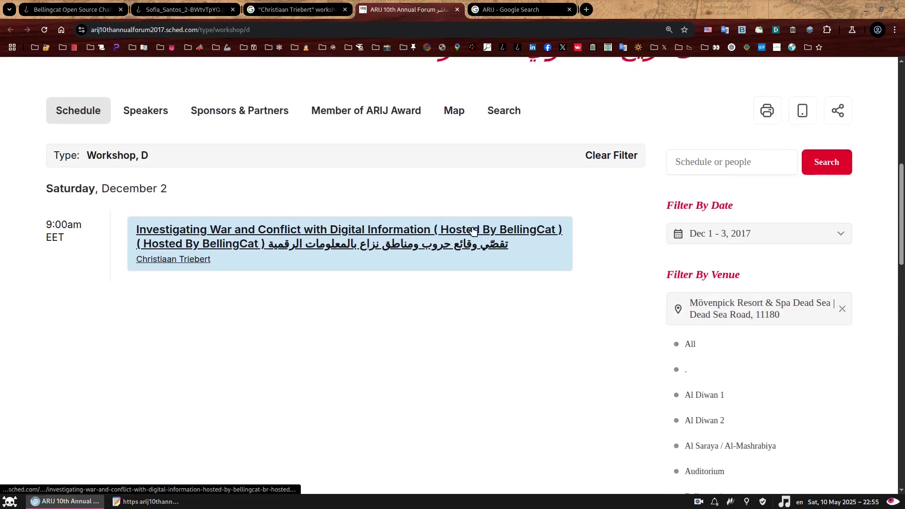
Reopen the Bellingcat workshop details to show Dec 2, 2017, 9:00–10:45am in Al Diwan 1, Floor G
mouse_move(423, 235)
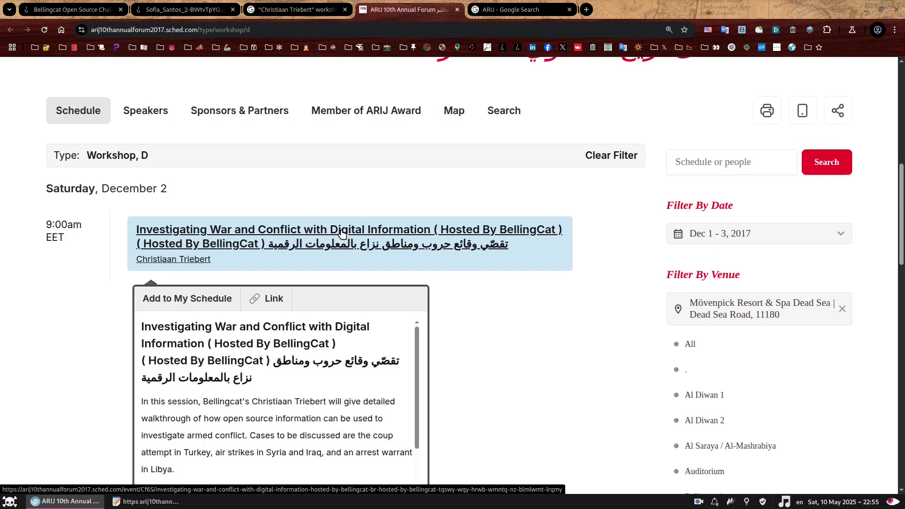
scroll(342, 234, "down", 3)
scroll(340, 232, "down", 1)
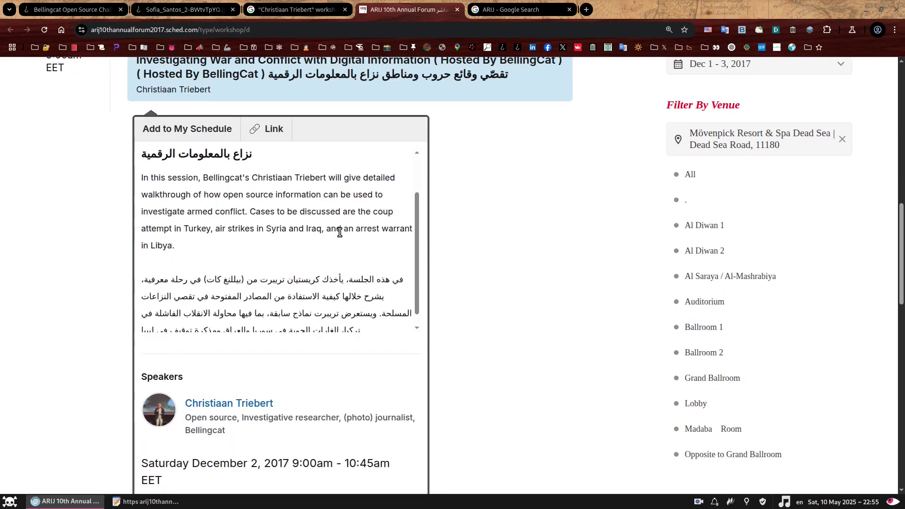
scroll(339, 232, "down", 3)
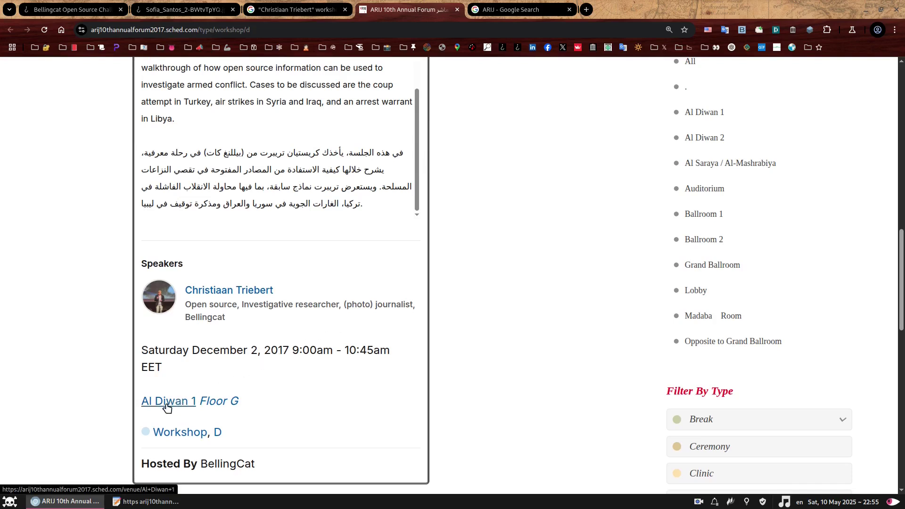
key("Escape")
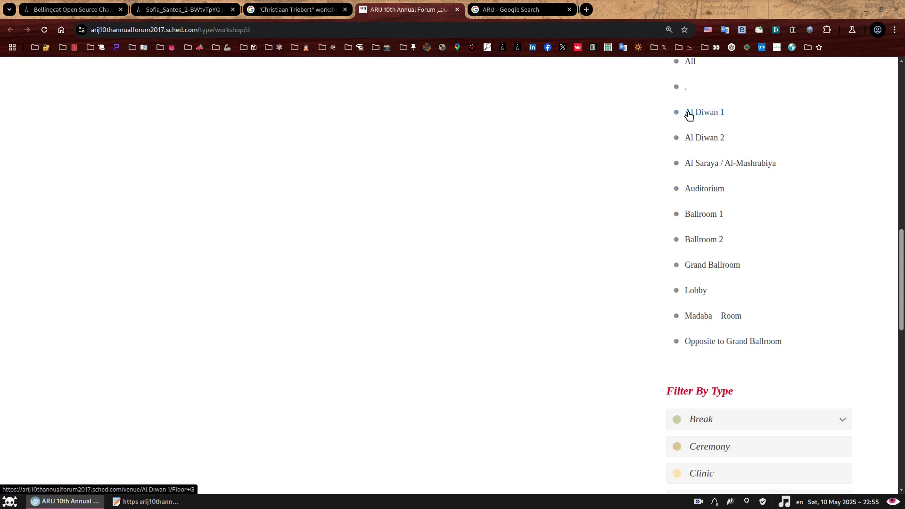
scroll(330, 151, "up", 3)
left_click(313, 90)
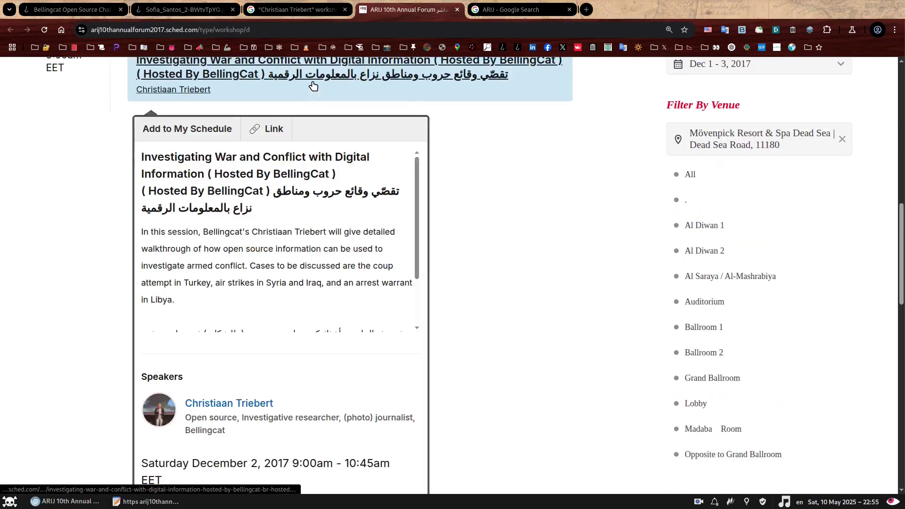
scroll(323, 358, "down", 3)
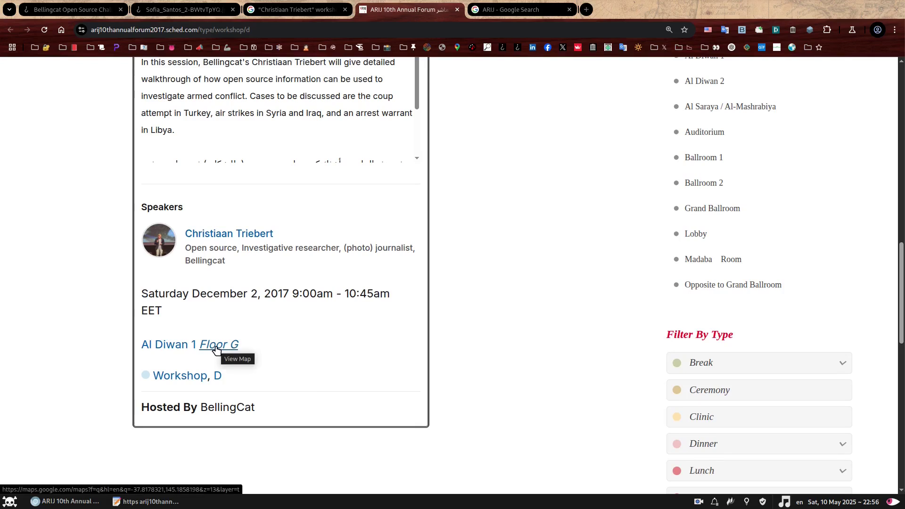
Open Al Diwan 1 and the Floor G map in new tabs, then browse Al Diwan 1's schedule
left_click(175, 349, "ctrl")
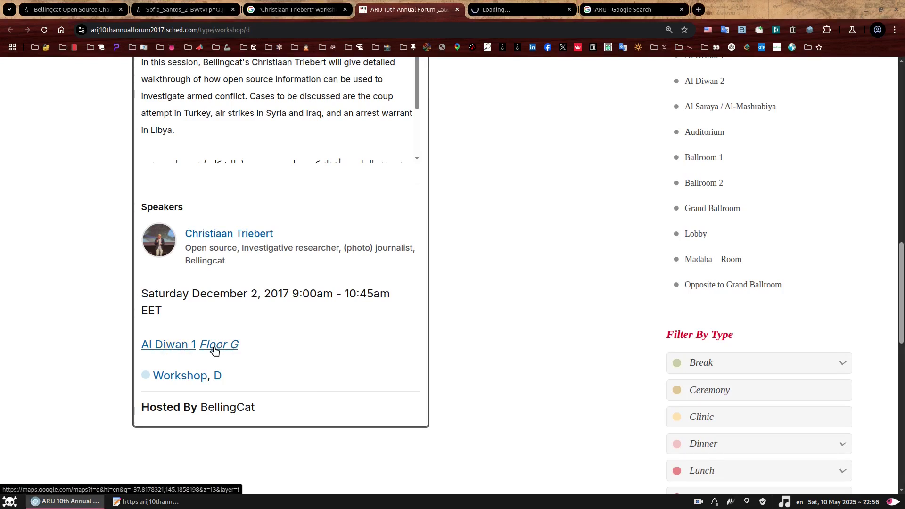
left_click(258, 346, "ctrl")
key("ctrl+Tab")
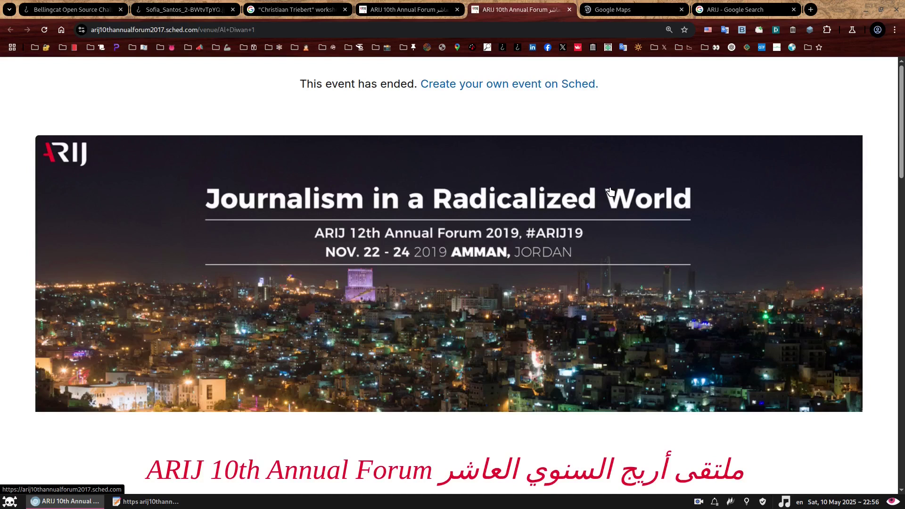
scroll(610, 192, "down", 1)
scroll(611, 192, "down", 5)
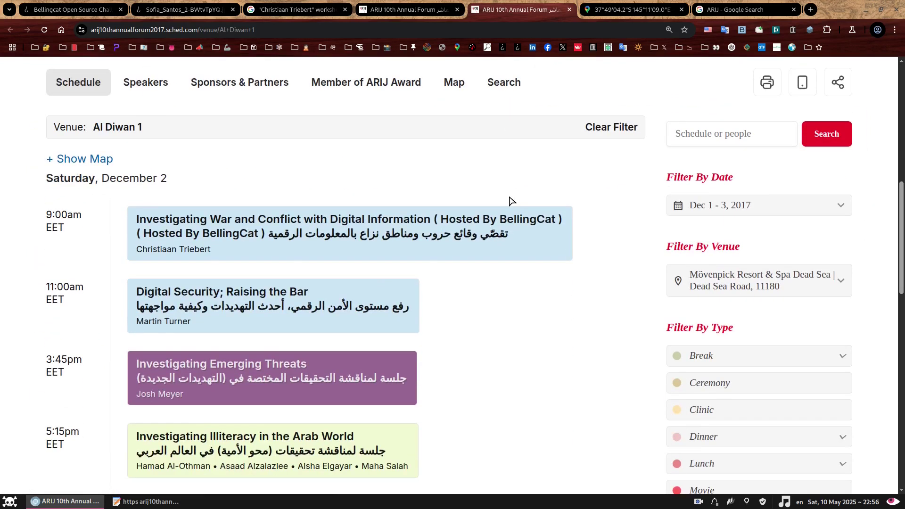
scroll(512, 202, "down", 3)
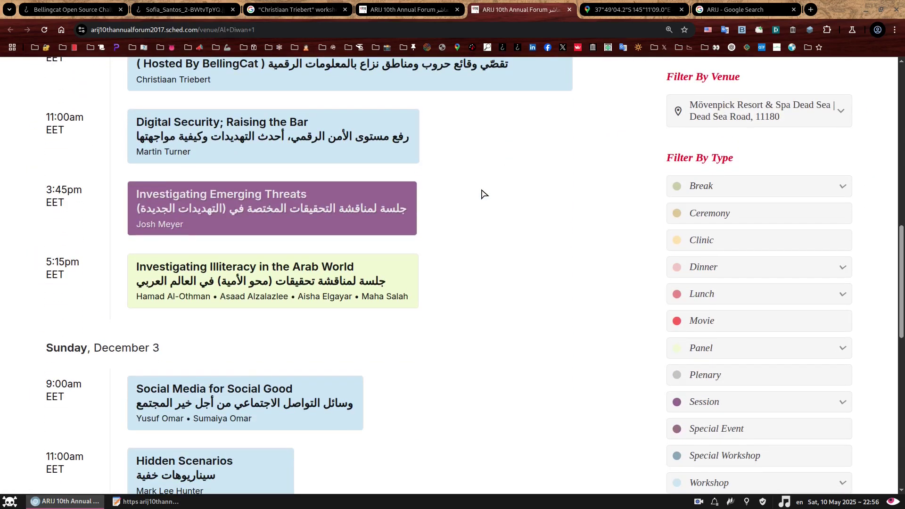
scroll(441, 160, "up", 1)
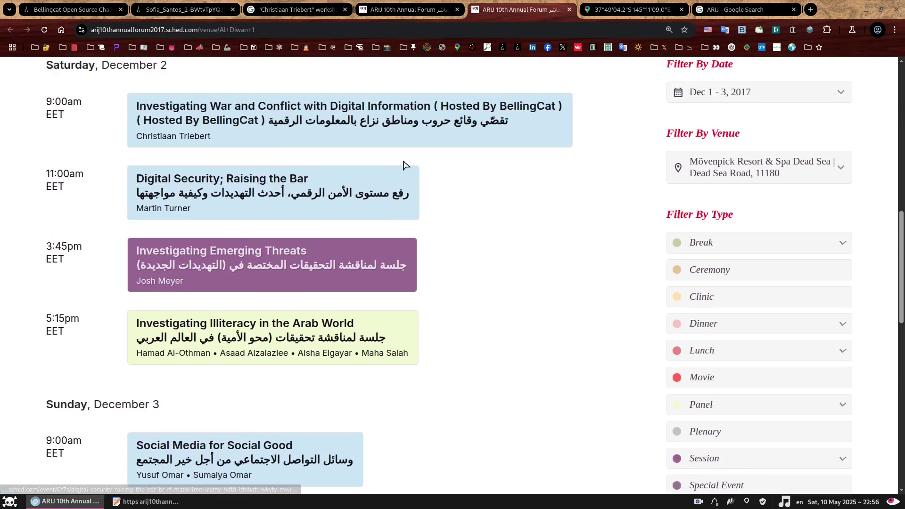
mouse_move(434, 114)
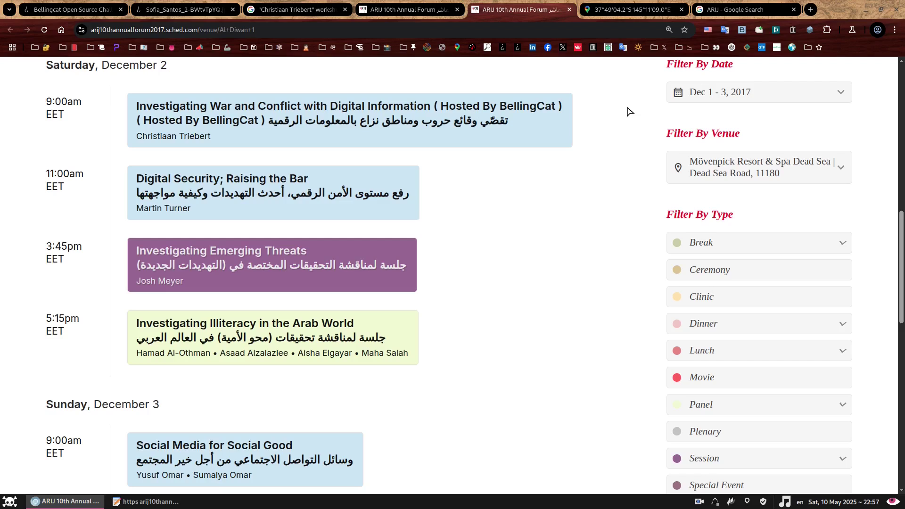
Inspect the Floor G map location beside Early Settler Furniture Store Mitcham in Nunawading, Australia
left_click(636, 6)
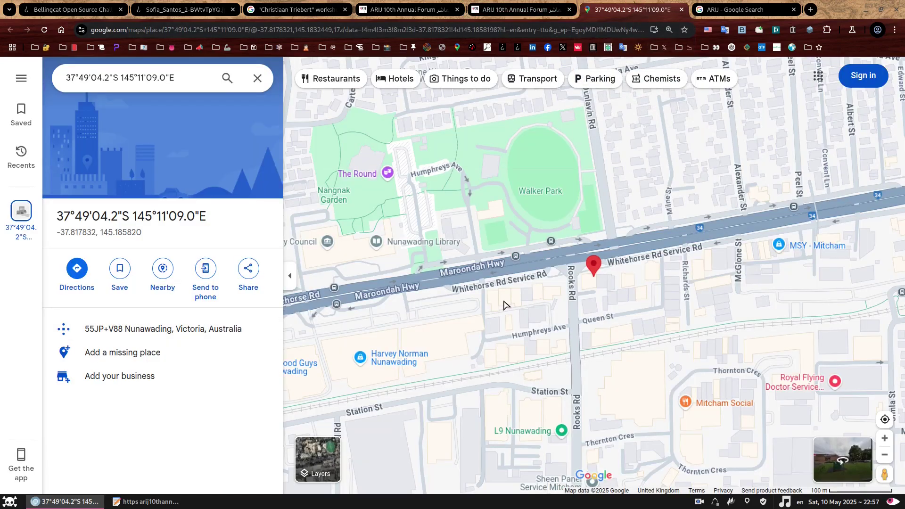
scroll(582, 292, "up", 5)
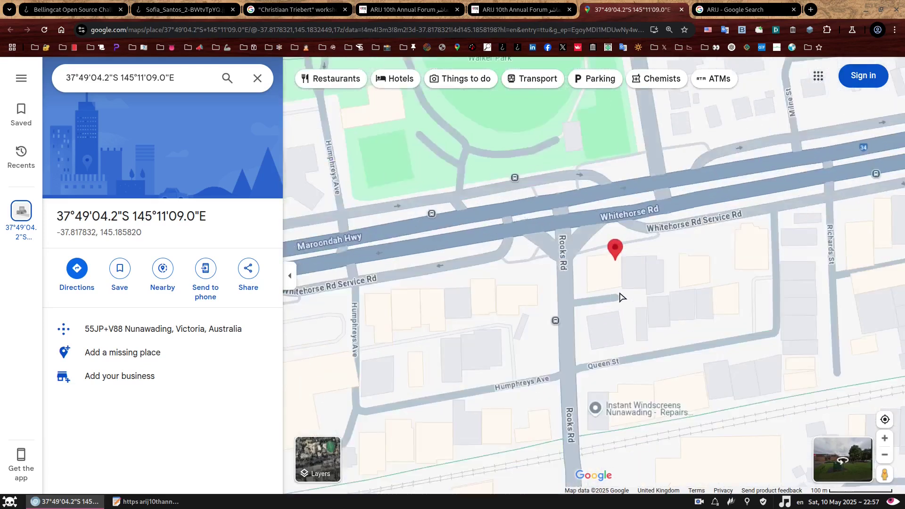
left_click(620, 236)
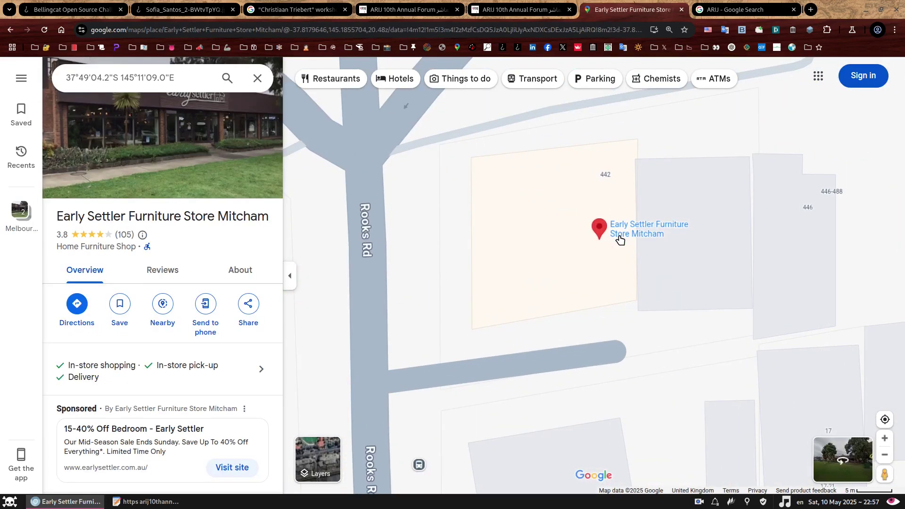
Reopen the Floor G link from the workshop schedule, then return to the Al Diwan 1 schedule
left_click(519, 9)
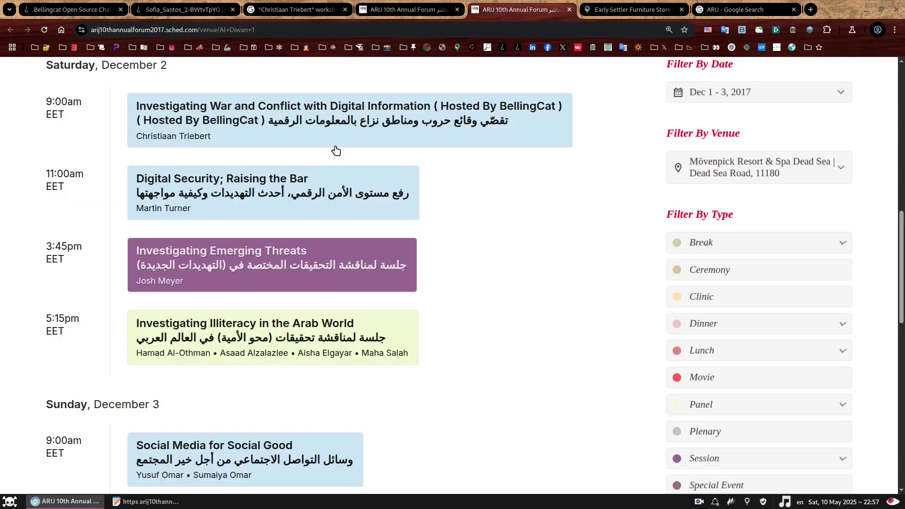
left_click(427, 5)
scroll(287, 254, "up", 7)
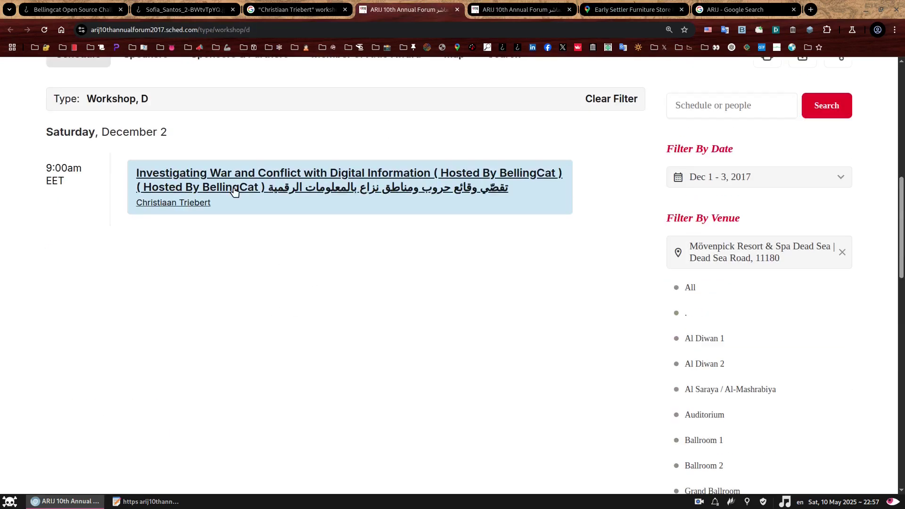
mouse_move(234, 191)
scroll(258, 327, "down", 10)
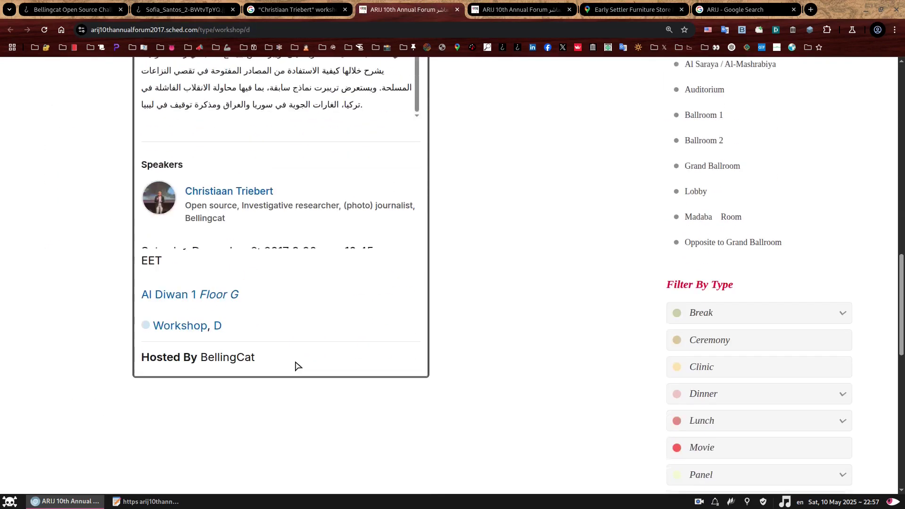
left_click(236, 289)
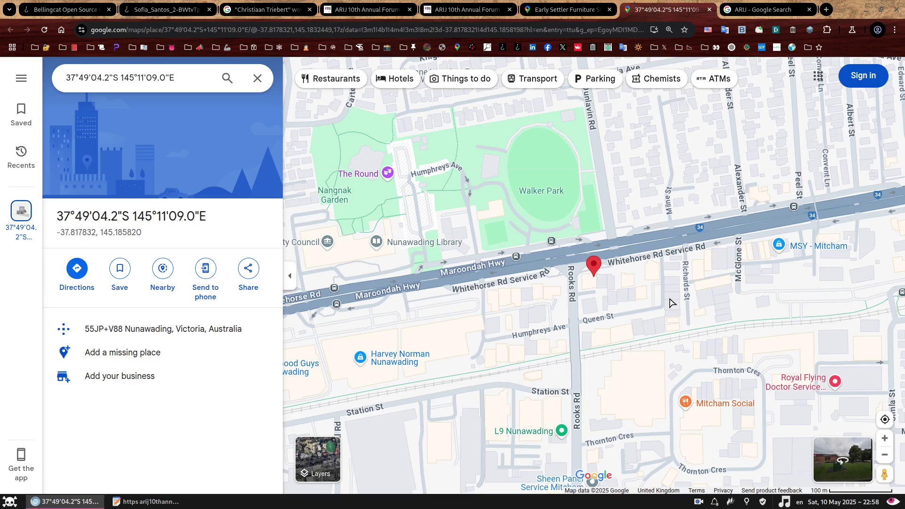
left_click(467, 9)
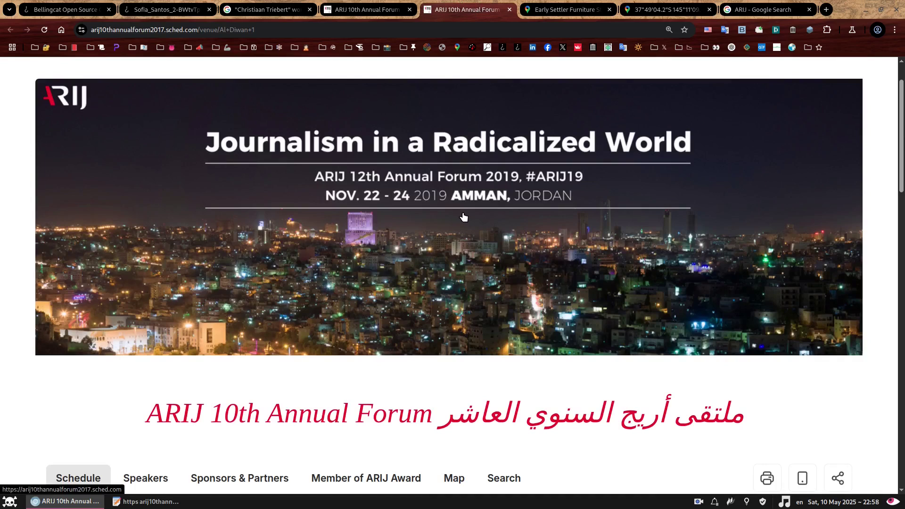
Open the forum's Map page and zoom out to see Mövenpick Resort & Spa Dead Sea pinned
scroll(464, 217, "down", 6)
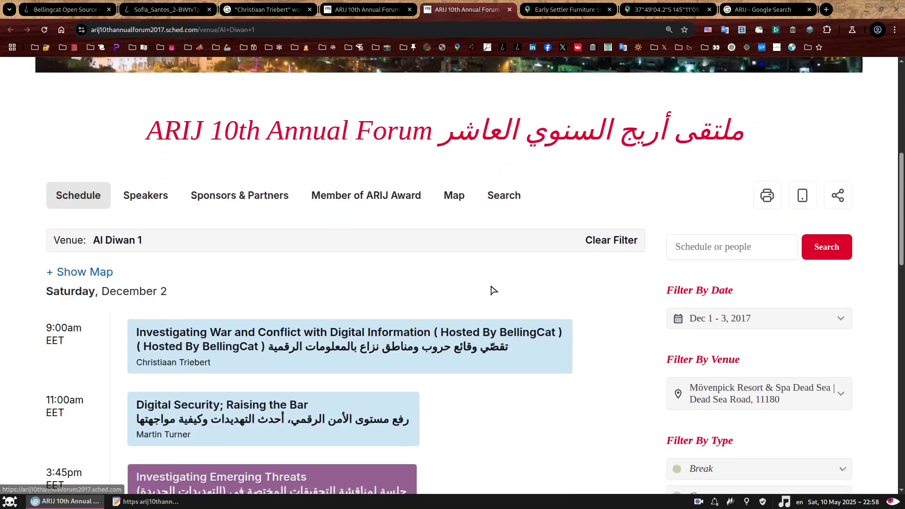
left_click(454, 196)
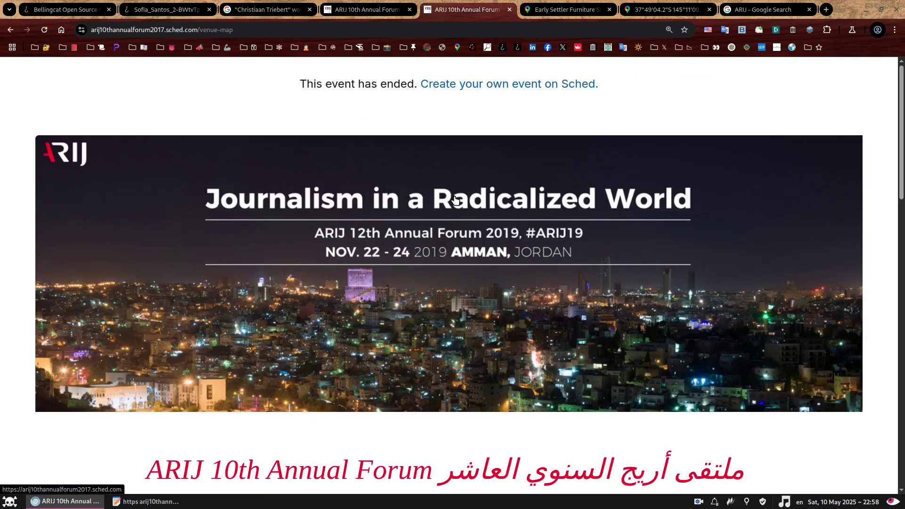
scroll(455, 199, "down", 10)
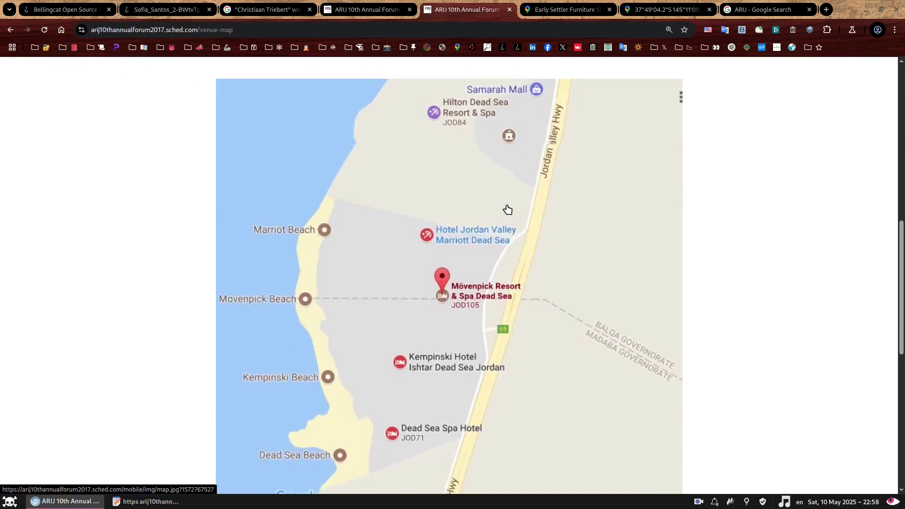
key("ctrl+minus")
key("ctrl+minus")
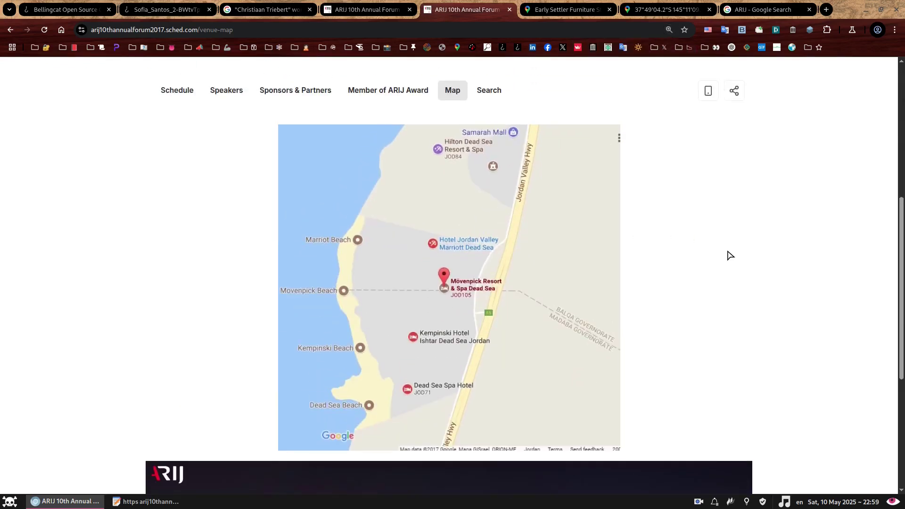
scroll(722, 257, "up", 6)
scroll(585, 244, "down", 10)
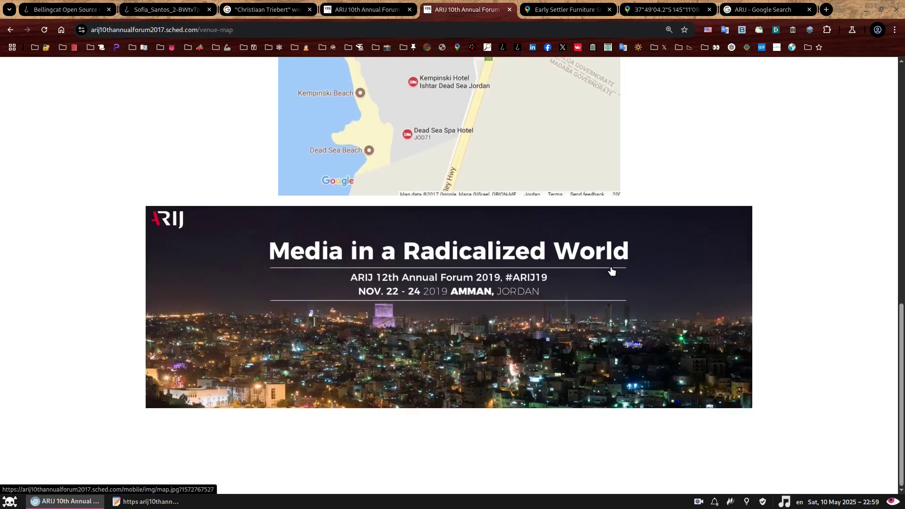
scroll(644, 269, "up", 5)
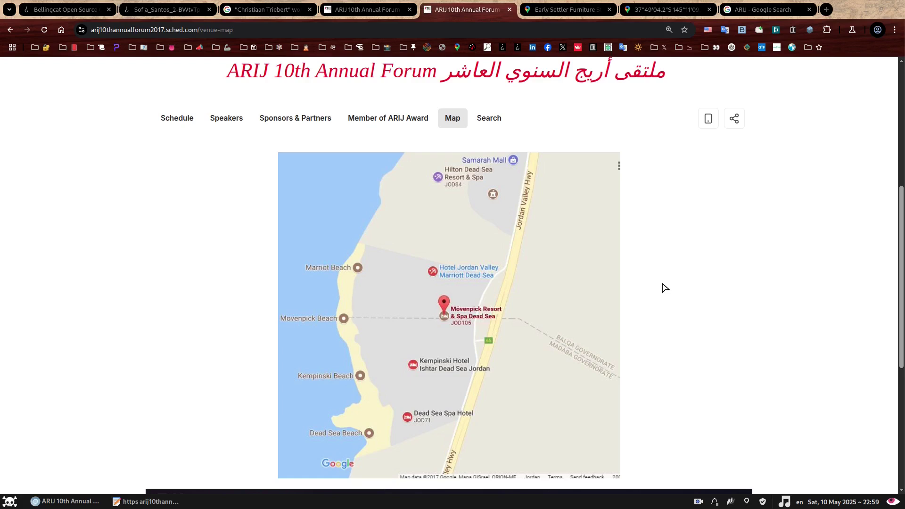
Open the venue map image map.jpg in its own tab and start a blank tab
left_click(481, 298)
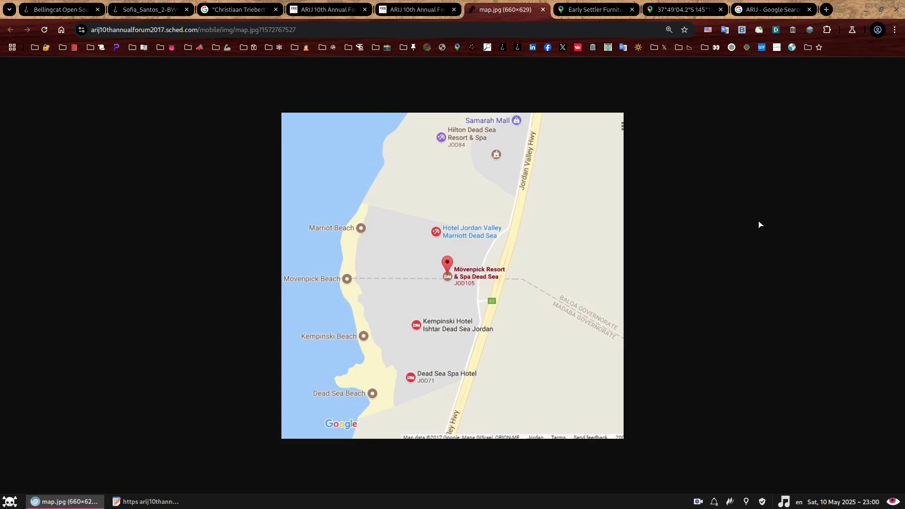
key("ctrl+t")
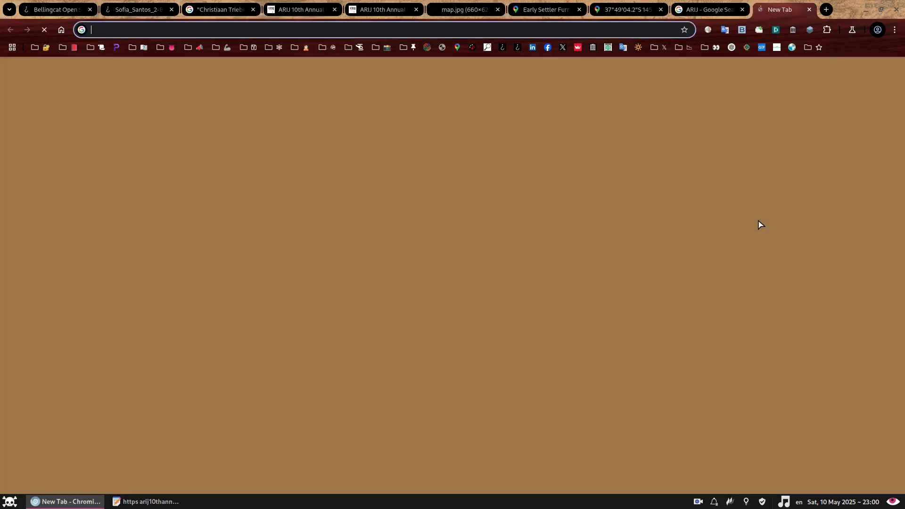
Search Google for 'Mövenpick Resort & Spa Dead Sea' and open the official hotel site
left_click(547, 192)
type("Mövenpick Resort & Spa Dead Sea")
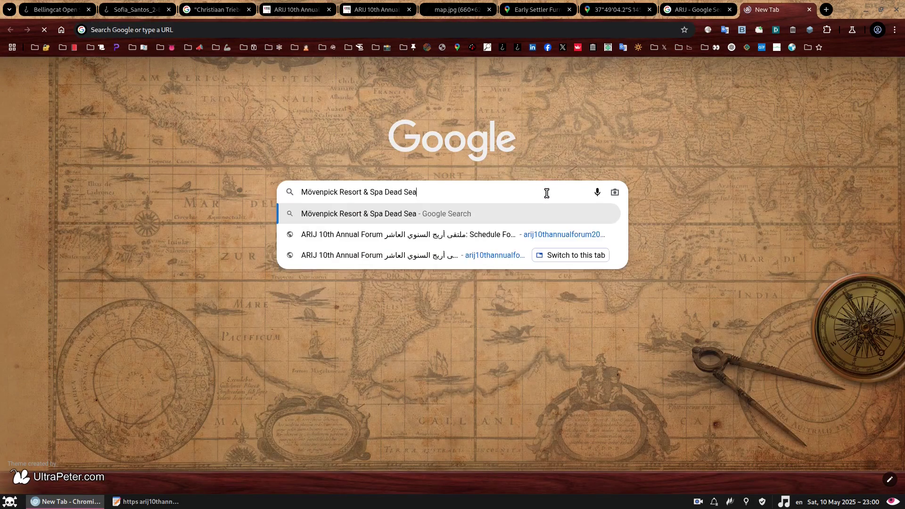
key("Return")
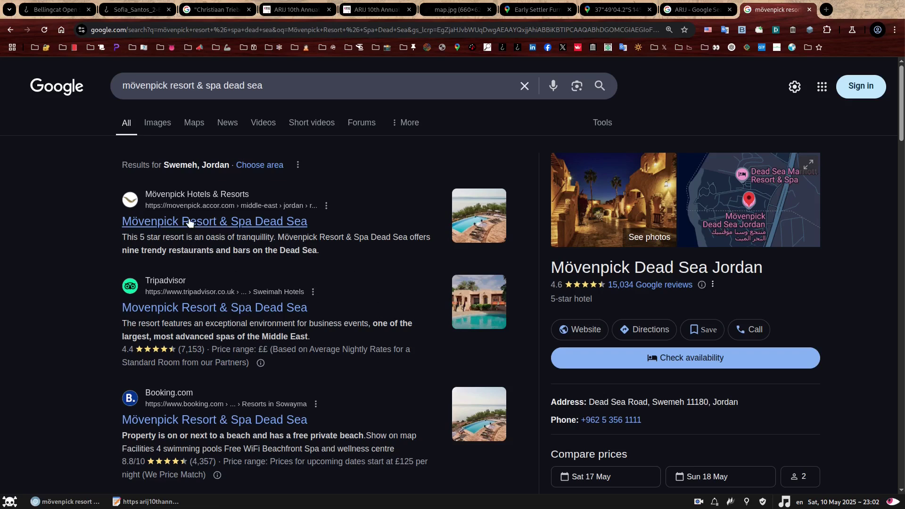
middle_click(236, 225)
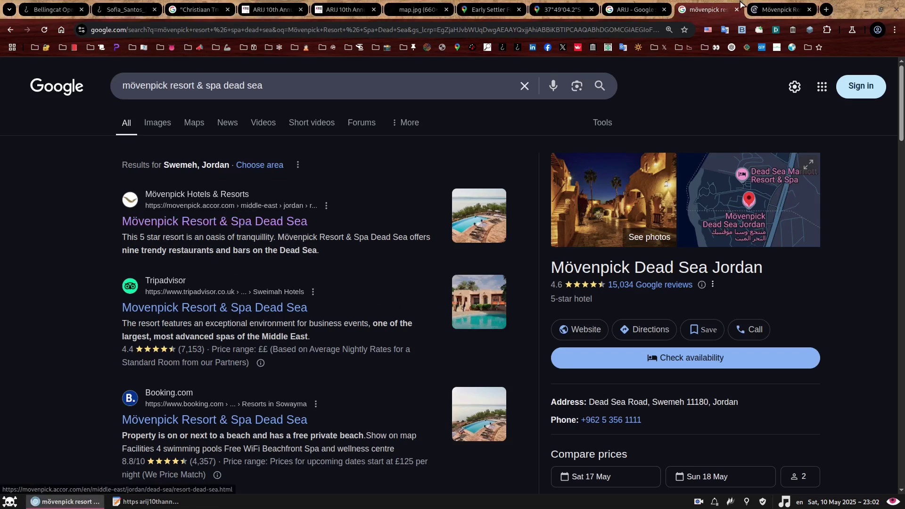
left_click(772, 8)
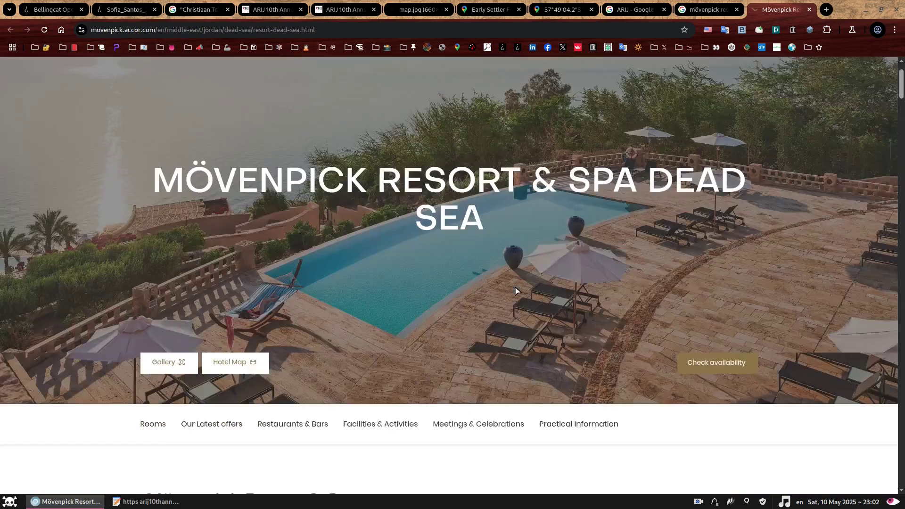
Scroll to the 'Meetings that satisfy' card and bring up options for its chandelier ballroom photo
scroll(515, 290, "down", 10)
scroll(551, 272, "down", 12)
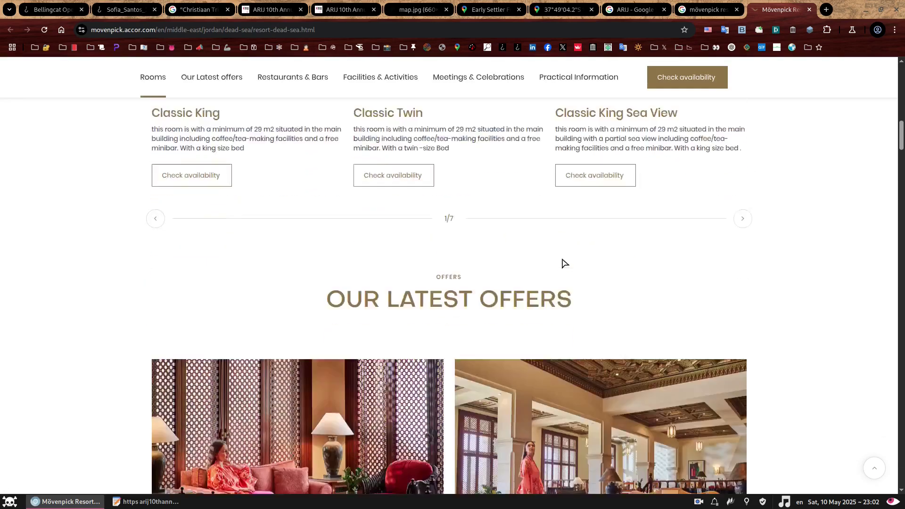
scroll(563, 263, "down", 18)
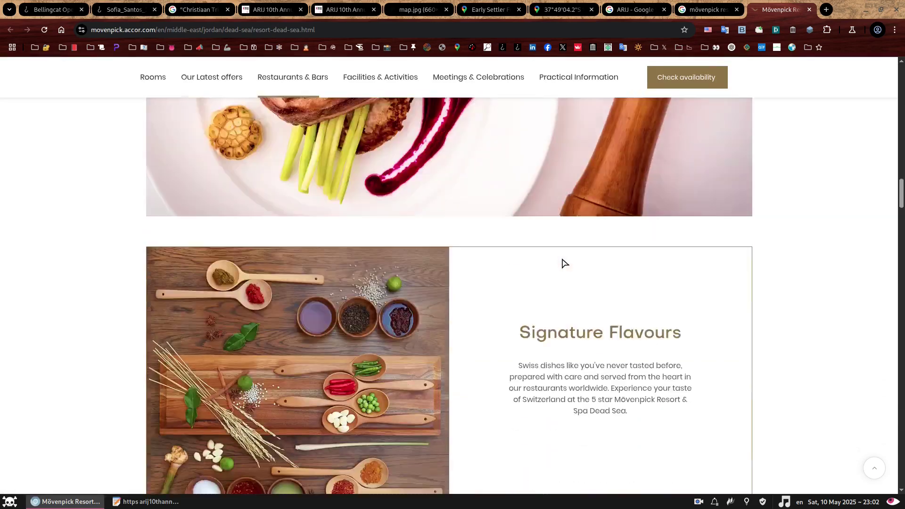
scroll(563, 264, "down", 15)
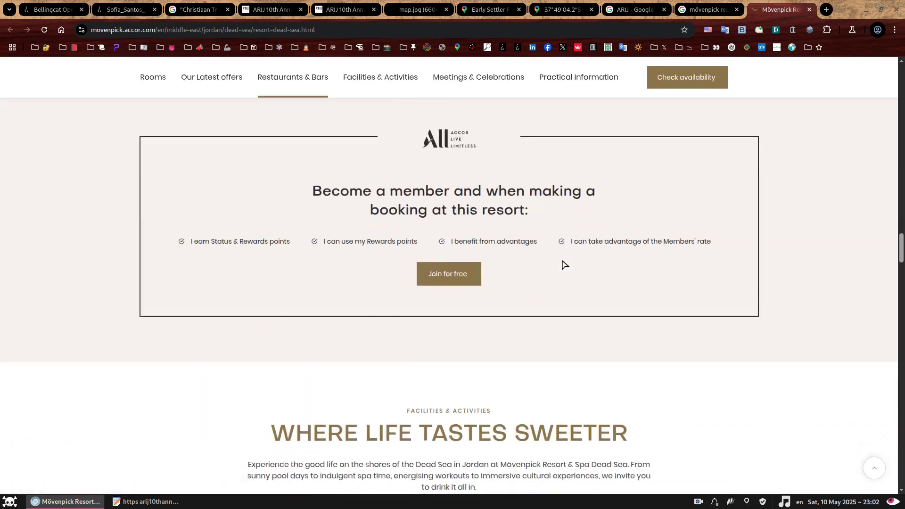
scroll(562, 264, "down", 10)
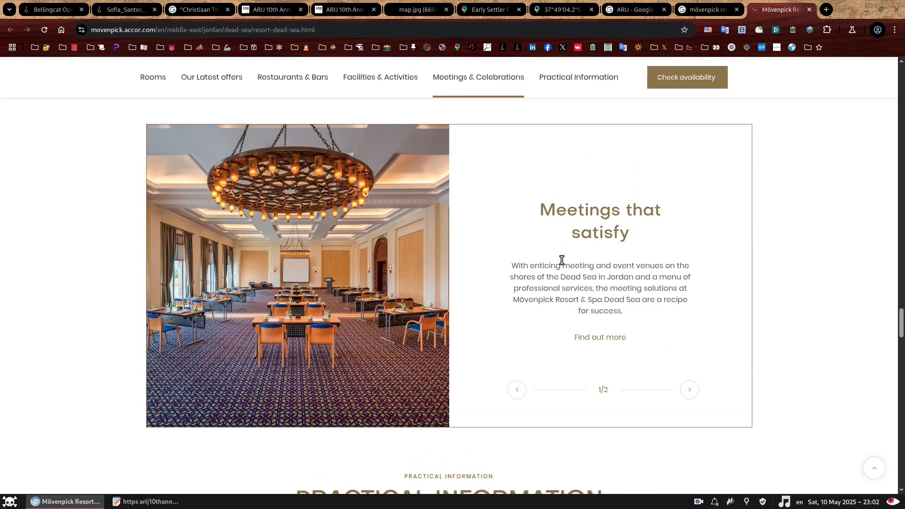
right_click(347, 376)
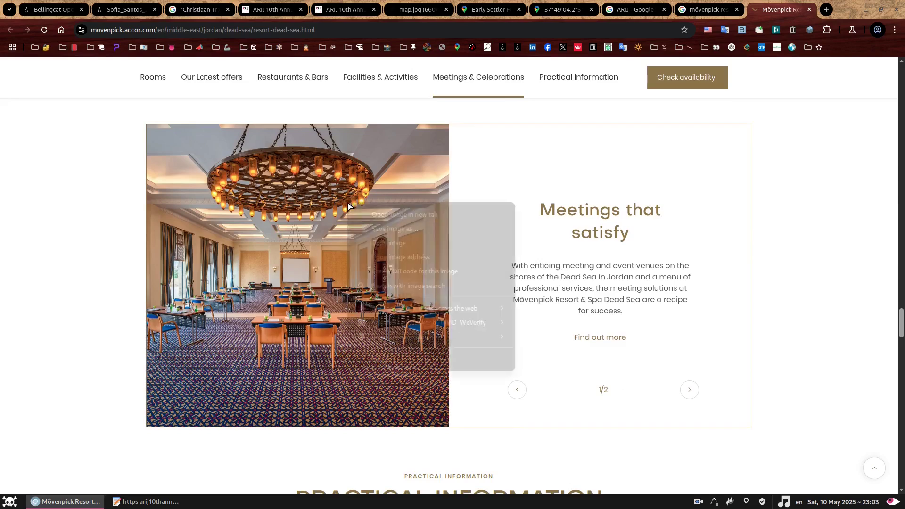
Open the chandelier meeting-room photo in its own tab and zoom into its tables
left_click(373, 211)
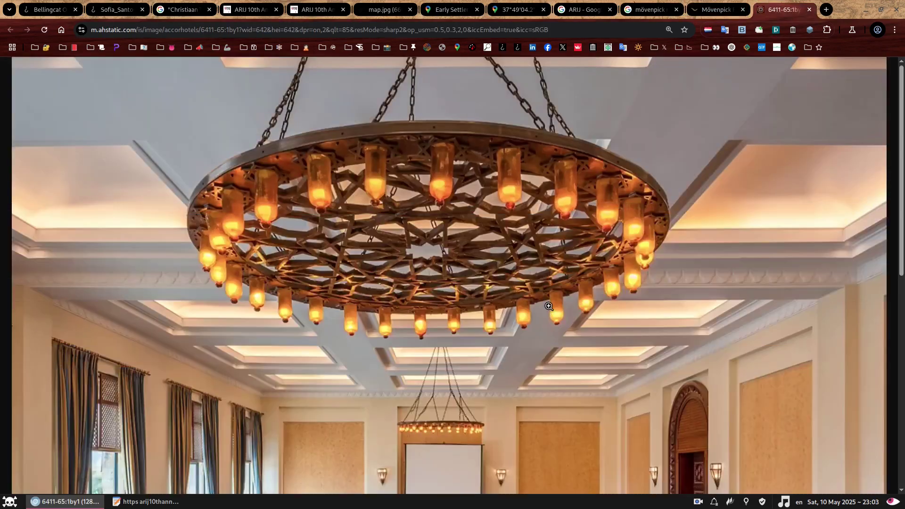
scroll(519, 377, "down", 8)
left_click(494, 444)
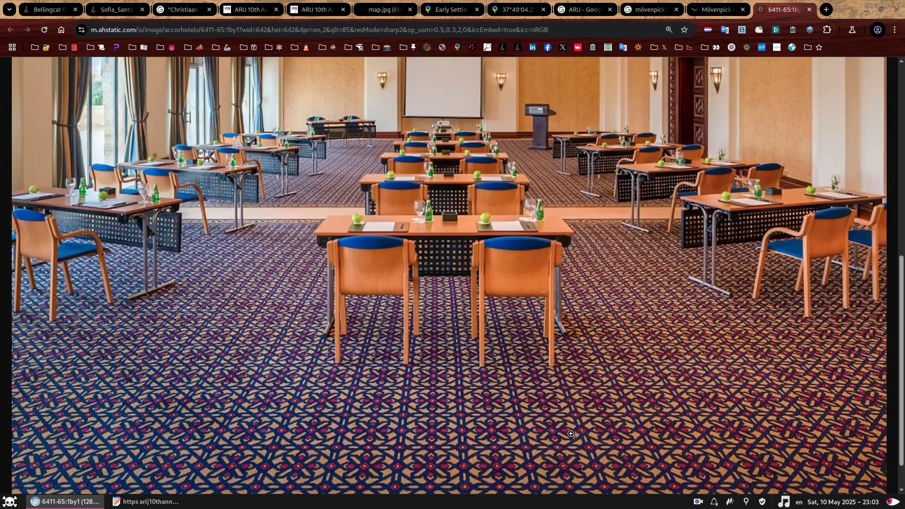
left_click(628, 391)
left_click_drag(408, 489, 637, 489)
left_click(749, 350)
left_click(805, 194)
left_click(806, 194)
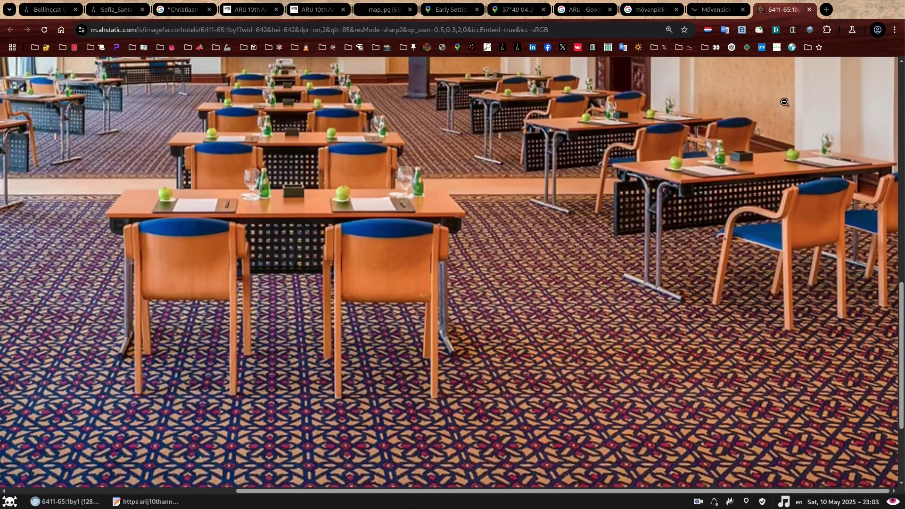
Dock the meeting-room photo on the left half and the workshop photo on the right half
left_click_drag(783, 9, 10, 100)
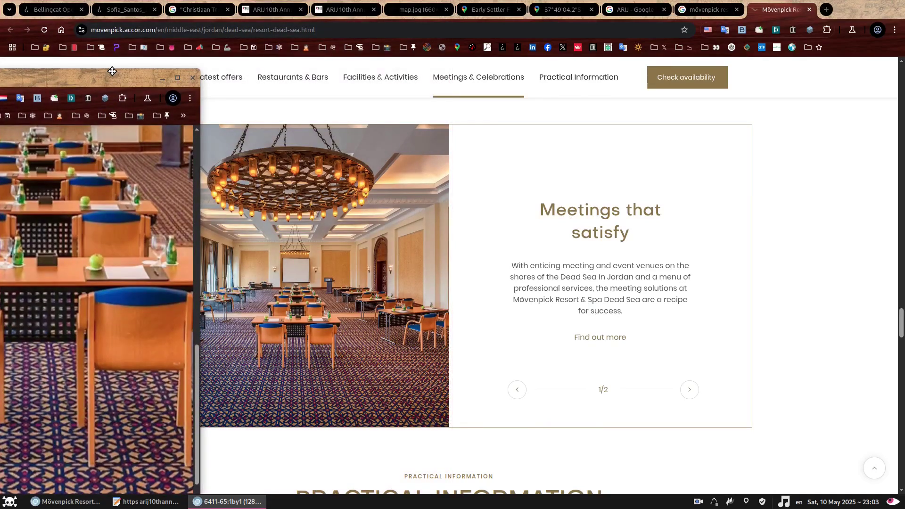
left_click_drag(111, 73, 0, 75)
left_click(664, 49)
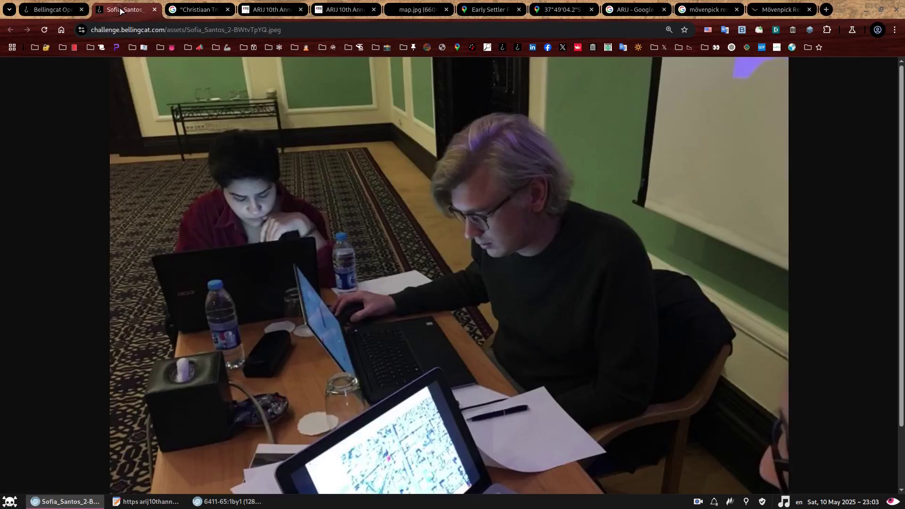
left_click(124, 9)
left_click_drag(846, 10, 904, 90)
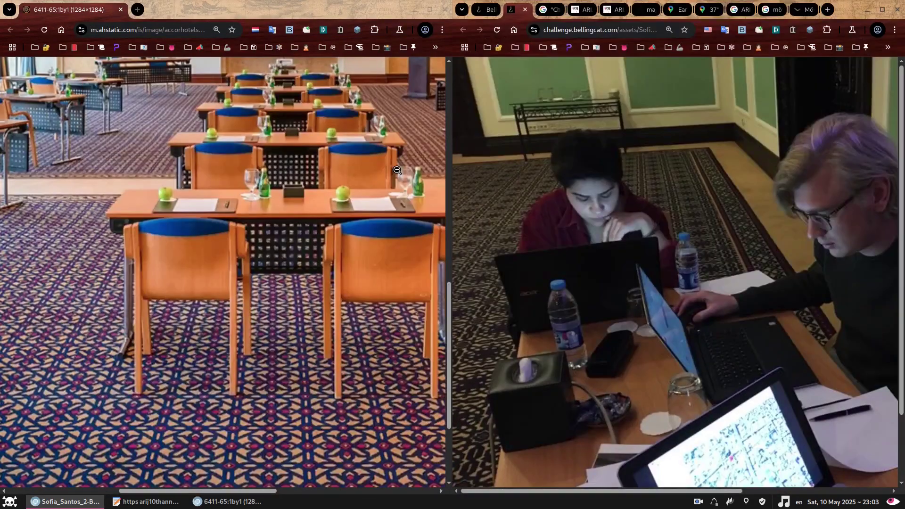
Zoom into the meeting-room photo's chairs and carpet to compare with the workshop photo
scroll(509, 330, "down", 2)
left_click_drag(538, 493, 686, 493)
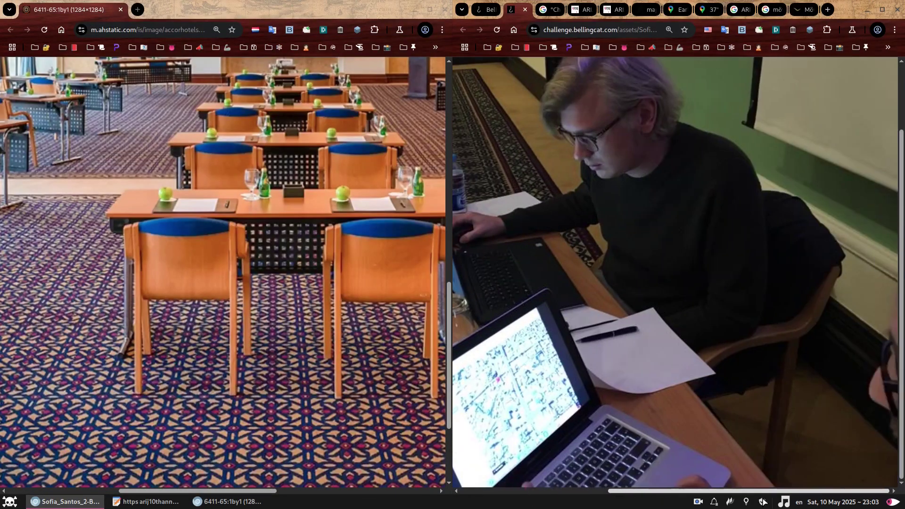
left_click(264, 501)
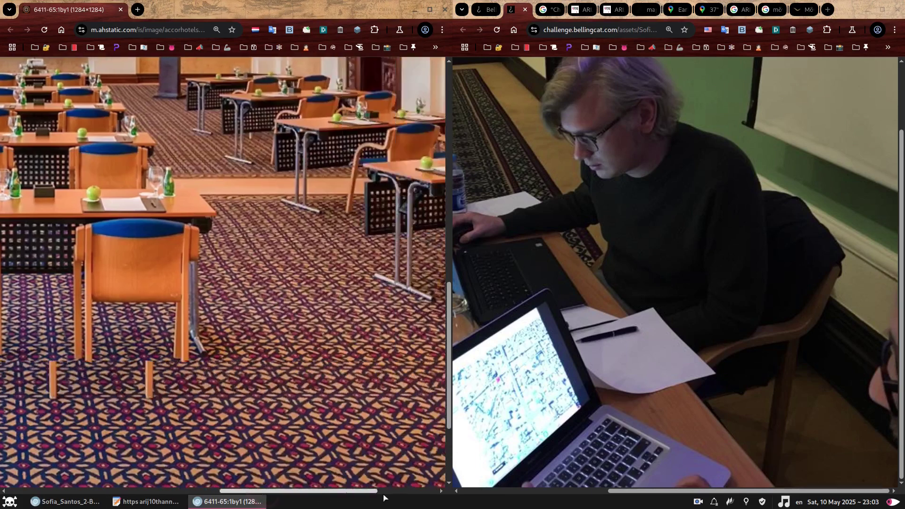
left_click(400, 226)
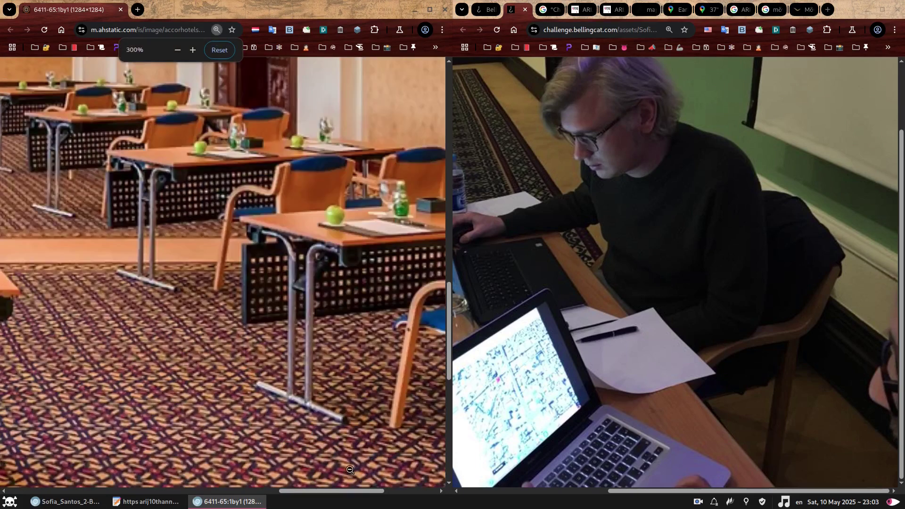
left_click_drag(347, 490, 400, 490)
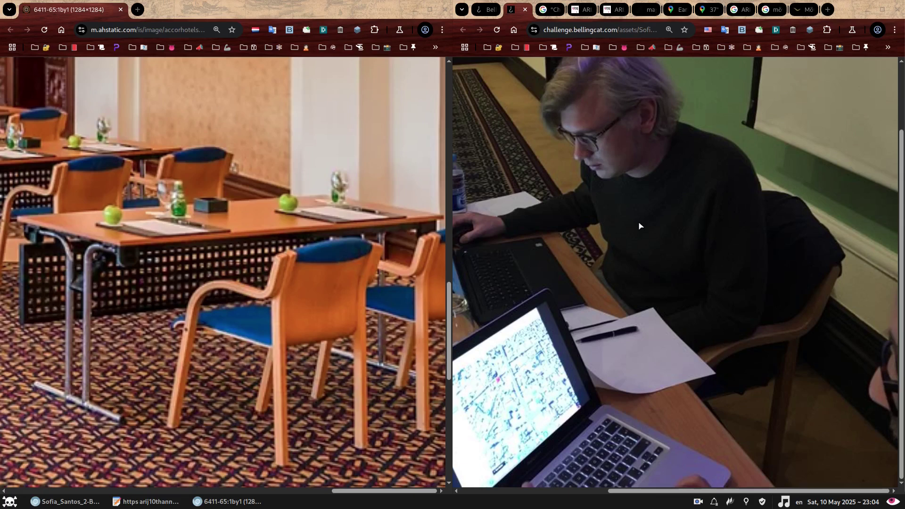
Maximize the Mövenpick hotel page in its own window and open its meeting venues page in background
left_click(802, 11)
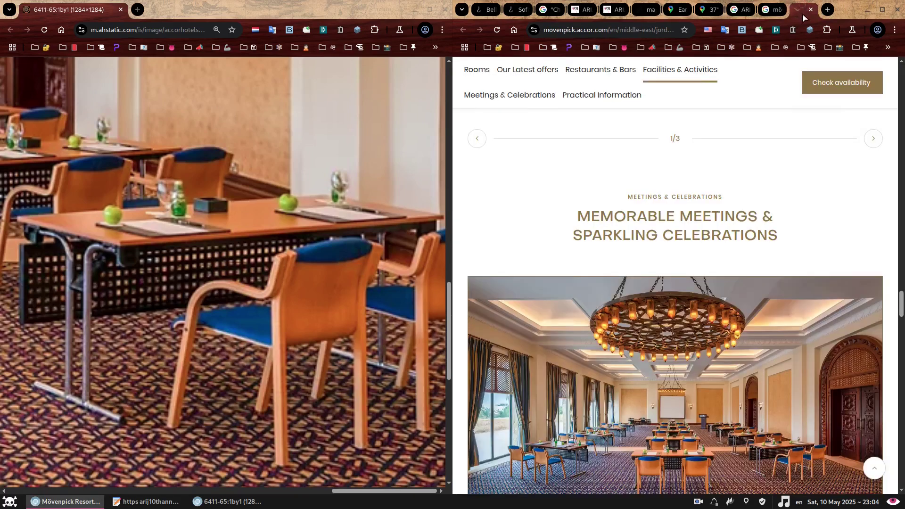
left_click_drag(805, 18, 495, 14)
key("super+Up")
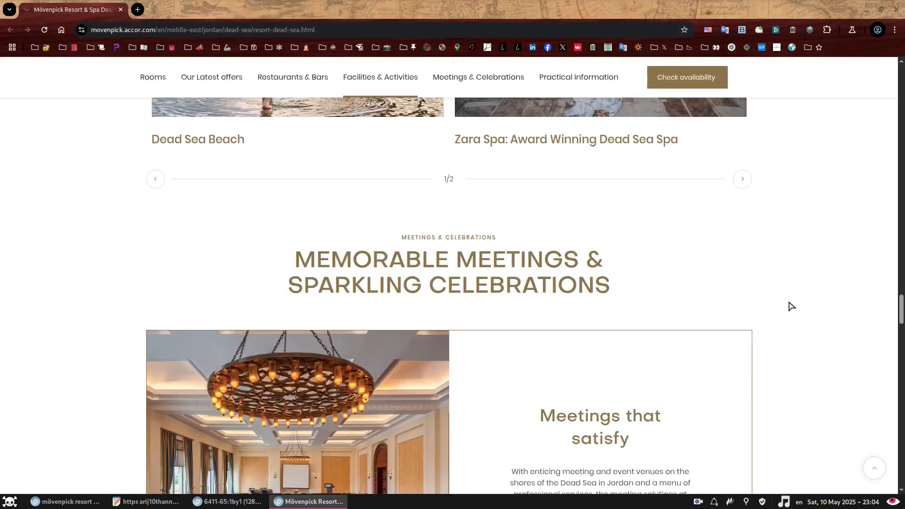
scroll(792, 307, "down", 5)
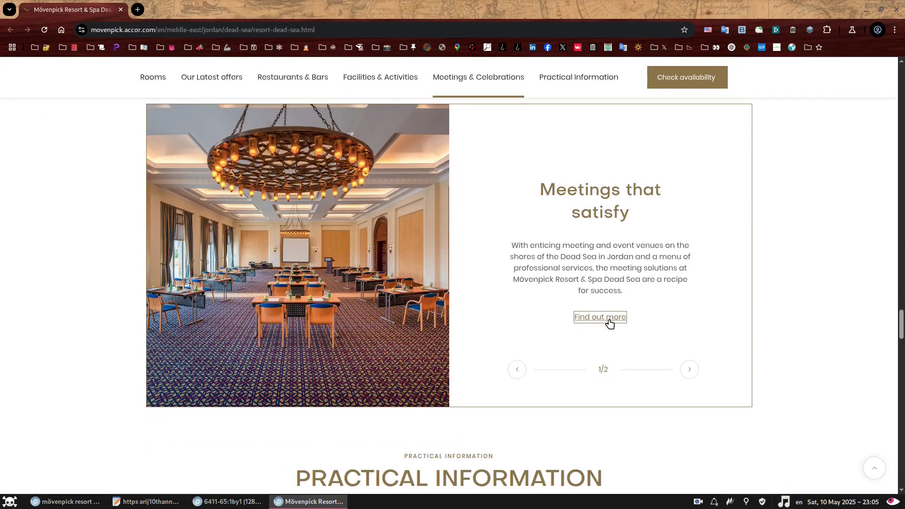
middle_click(601, 319)
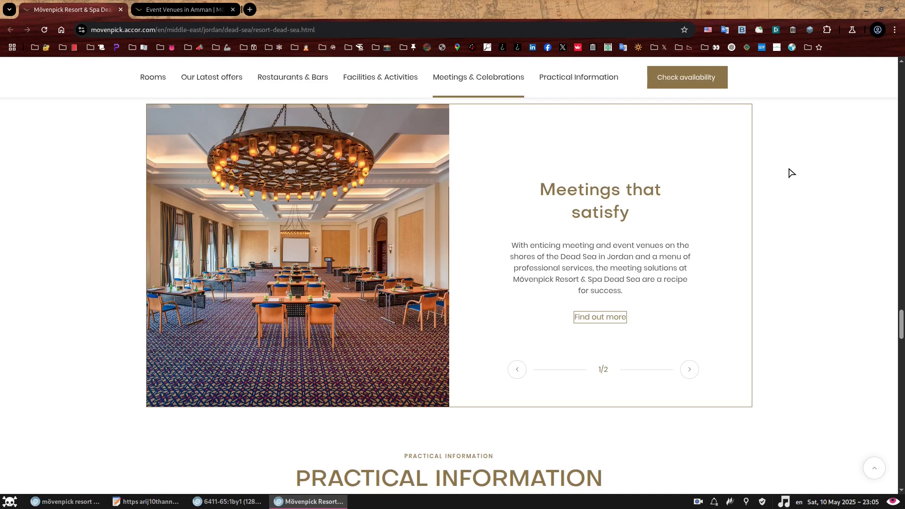
Open the 111 sqm Al Diwan meeting room page and place the workshop photo beside it
left_click(182, 10)
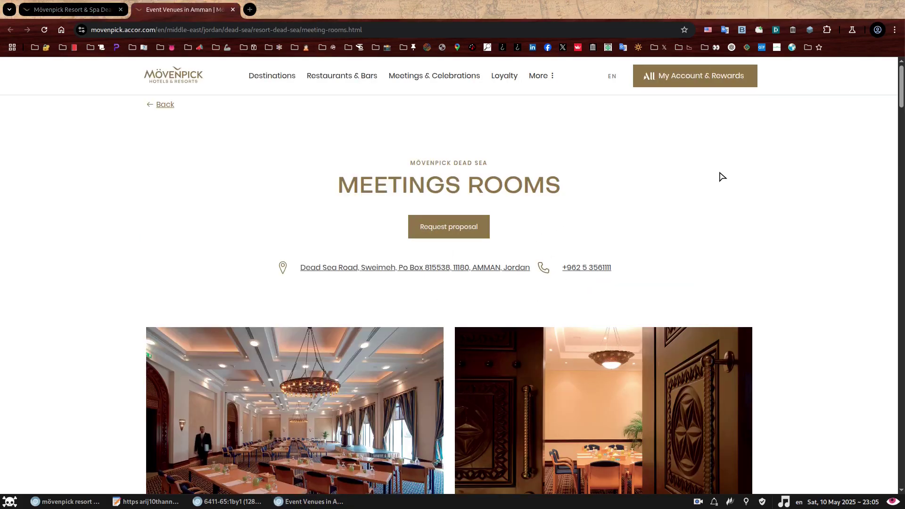
scroll(748, 180, "down", 2)
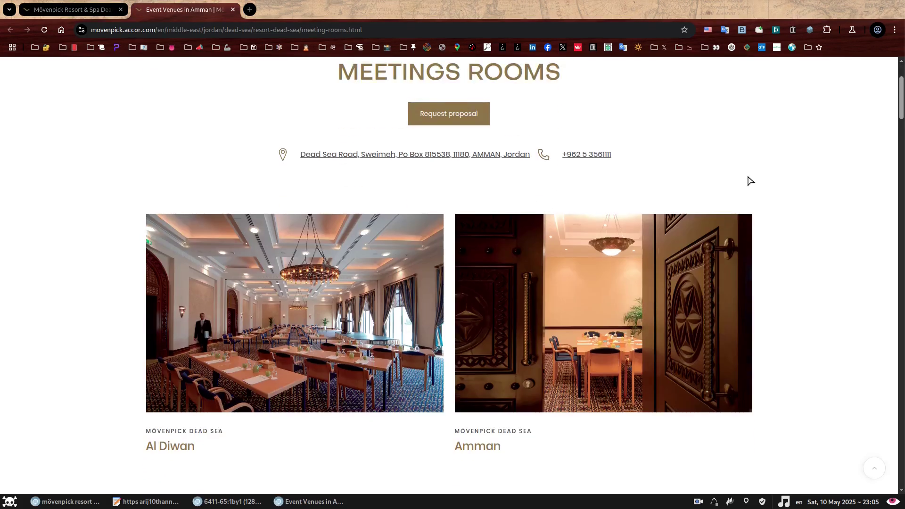
left_click(169, 447)
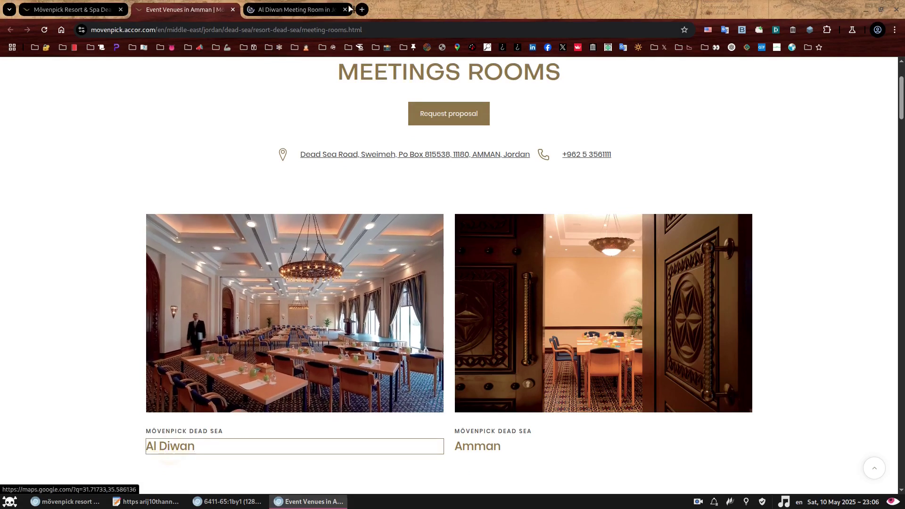
scroll(637, 216, "down", 5)
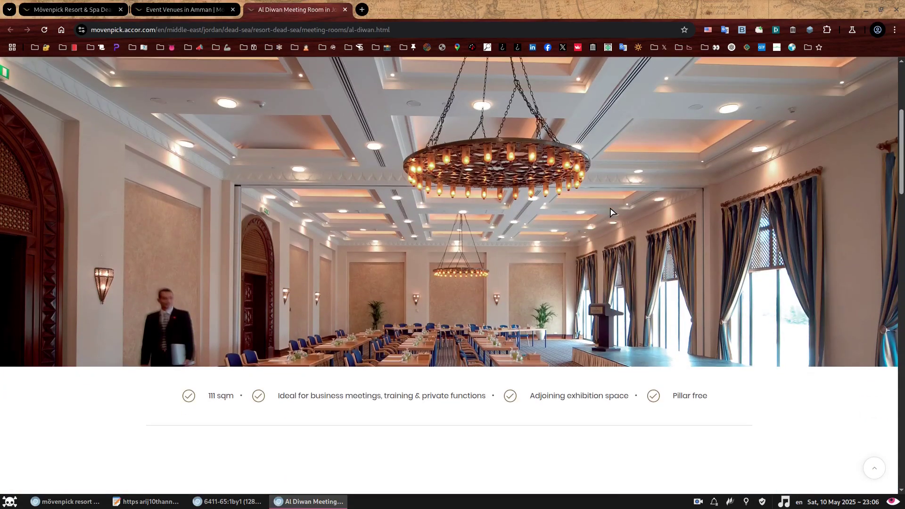
scroll(613, 213, "up", 1)
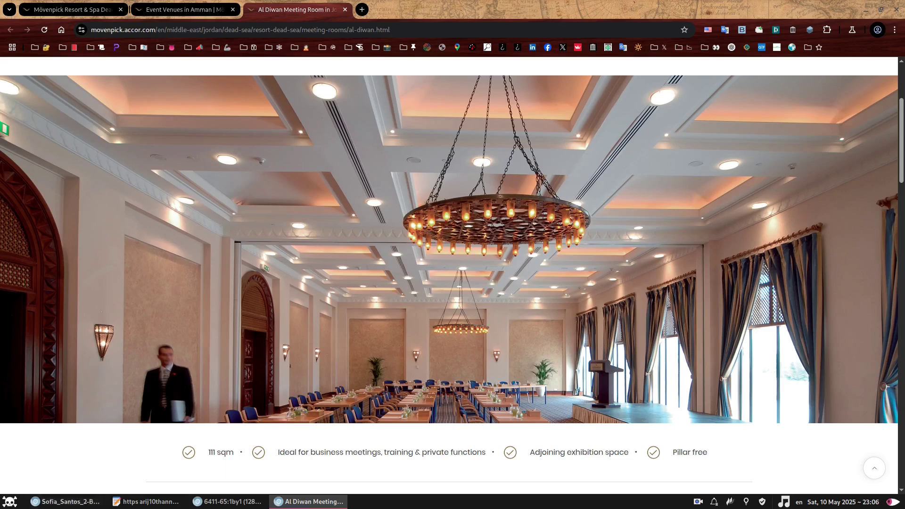
left_click(58, 503)
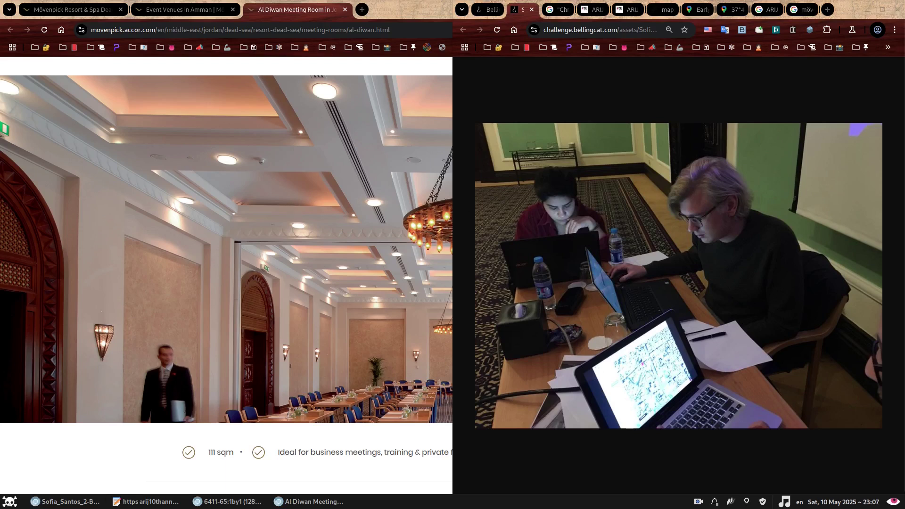
Bring the Al Diwan room page forward and show the workshop photo window beside it
left_click(288, 10)
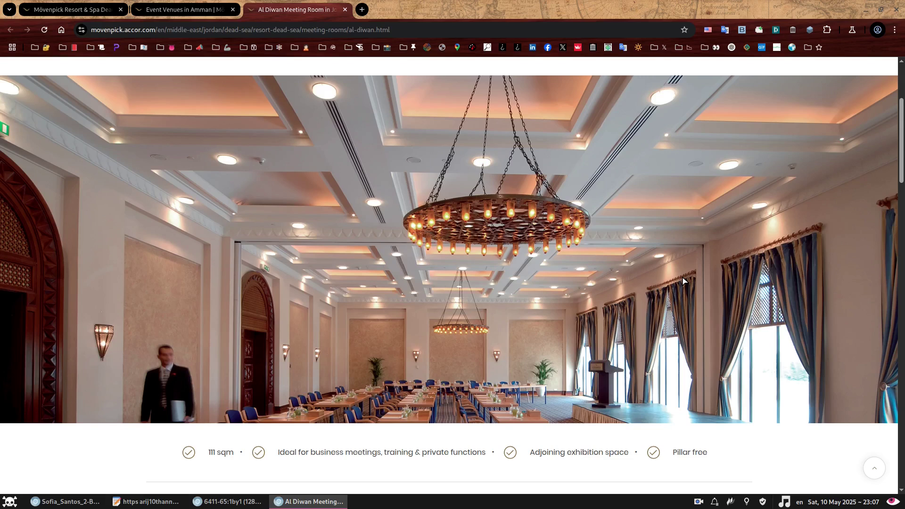
left_click(63, 502)
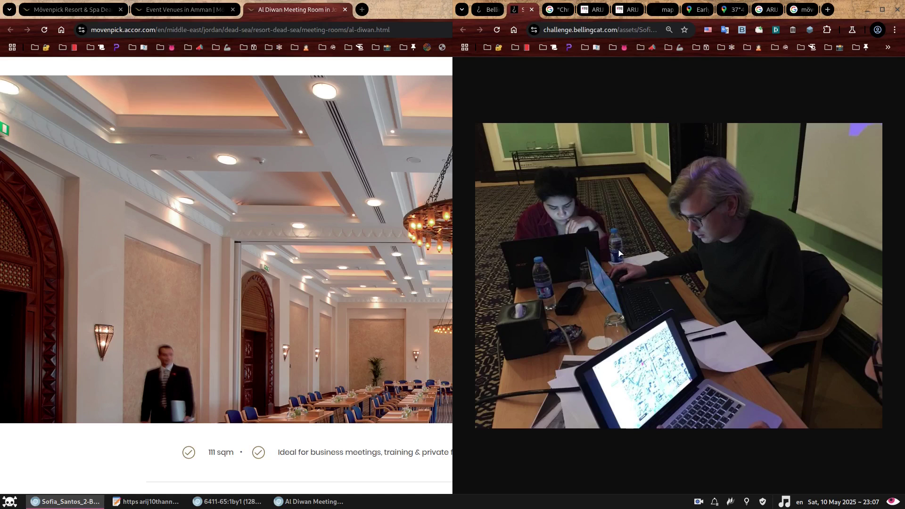
Return to the challenge list, open the Training Time challenge and adjust its zoom
left_click(490, 9)
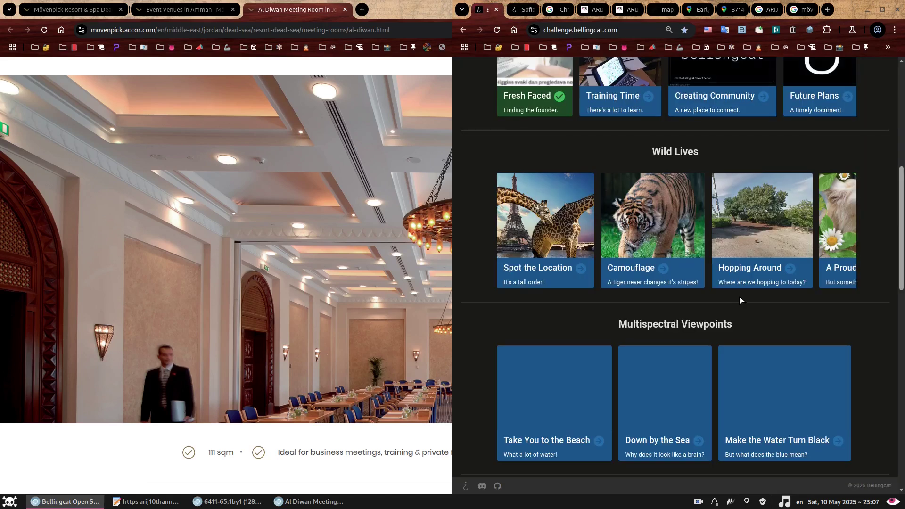
scroll(546, 92, "up", 1)
left_click(608, 153)
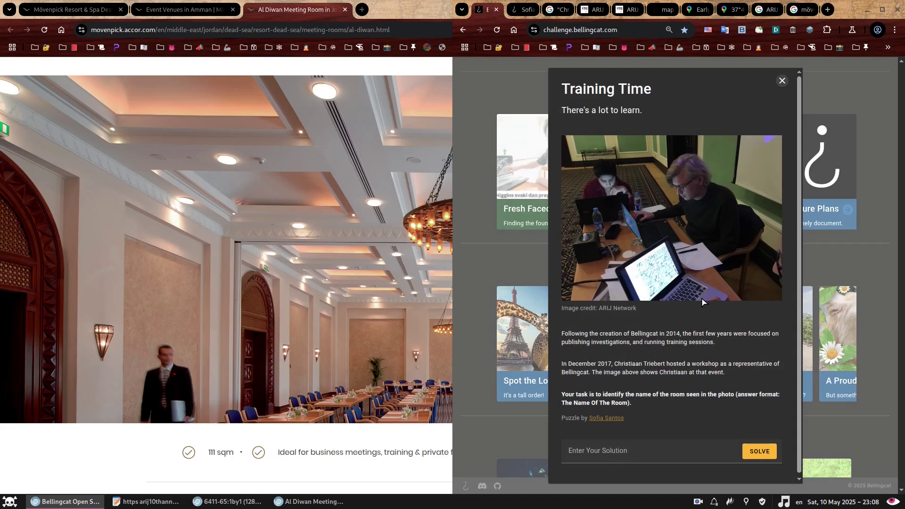
key("Escape")
key("ctrl+minus")
key("Return")
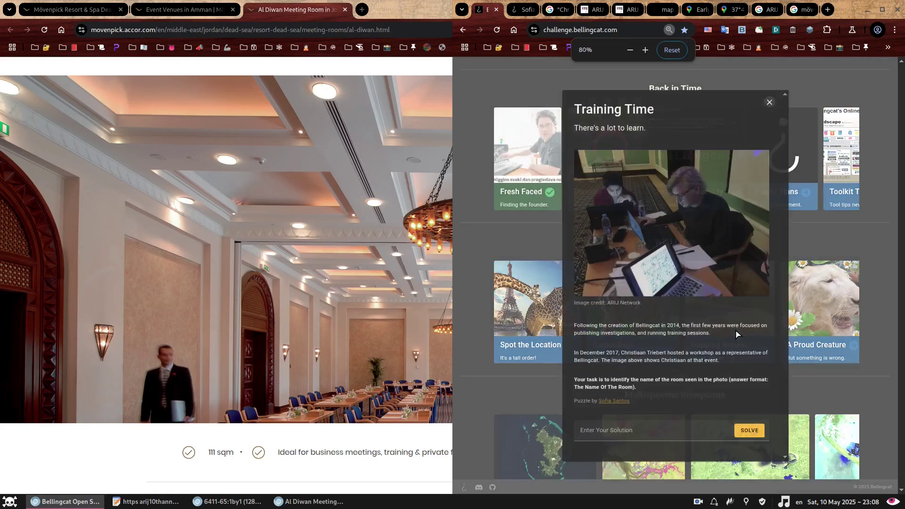
Enlarge the Training Time task text, then maximise the Dead Sea meeting rooms listing
key("ctrl+plus")
key("ctrl+plus")
key("ctrl+plus")
key("ctrl+plus")
key("ctrl+plus")
key("ctrl+plus")
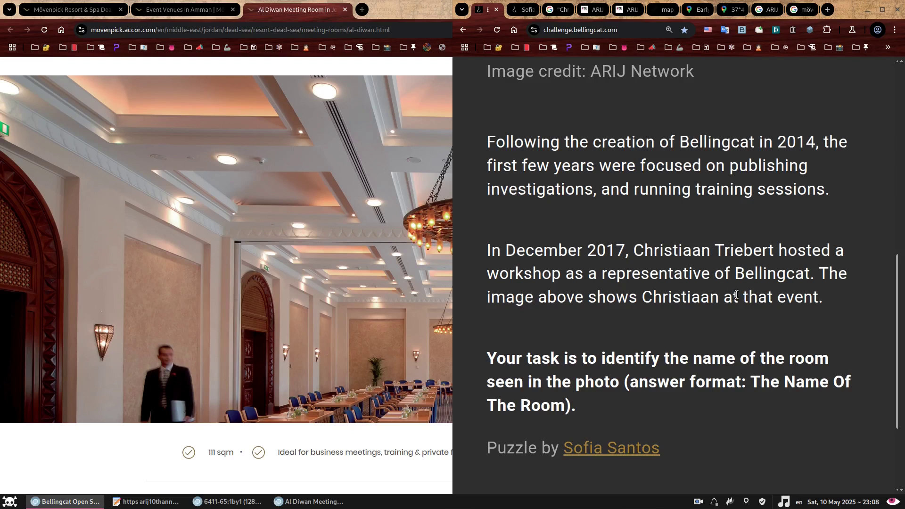
scroll(648, 197, "up", 3)
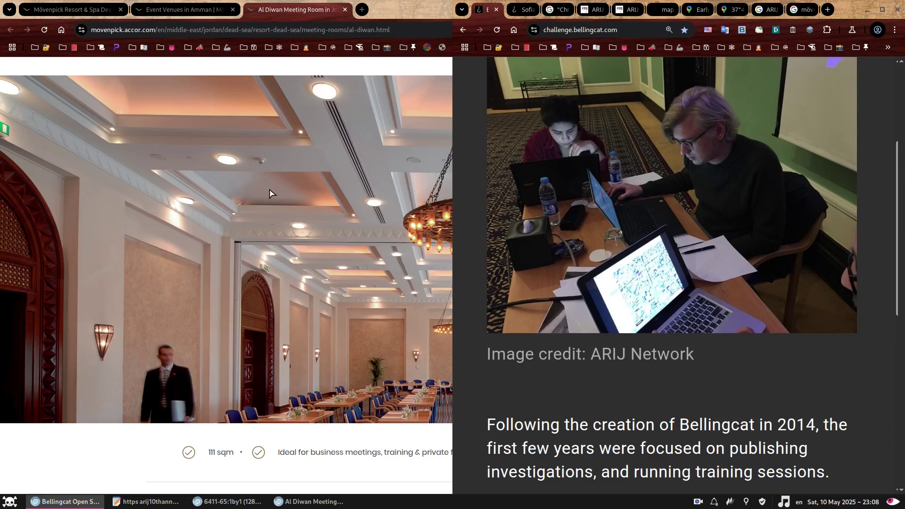
double_click(184, 10)
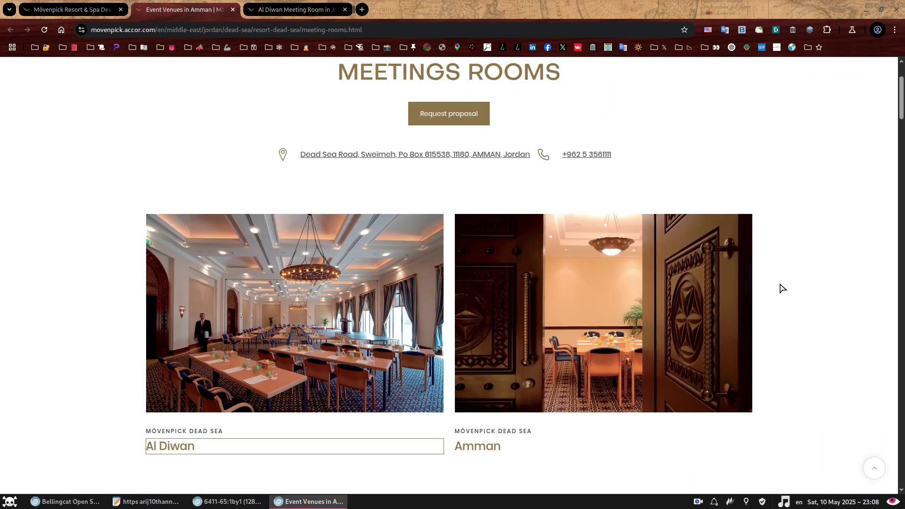
Open The Grand Ball room from the Dead Sea meeting rooms list in a new tab and view it
scroll(783, 288, "down", 10)
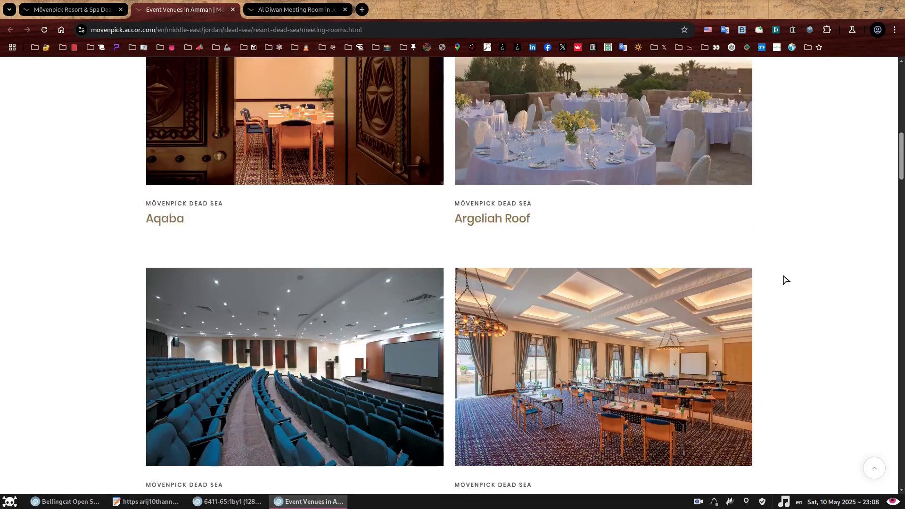
scroll(786, 280, "down", 15)
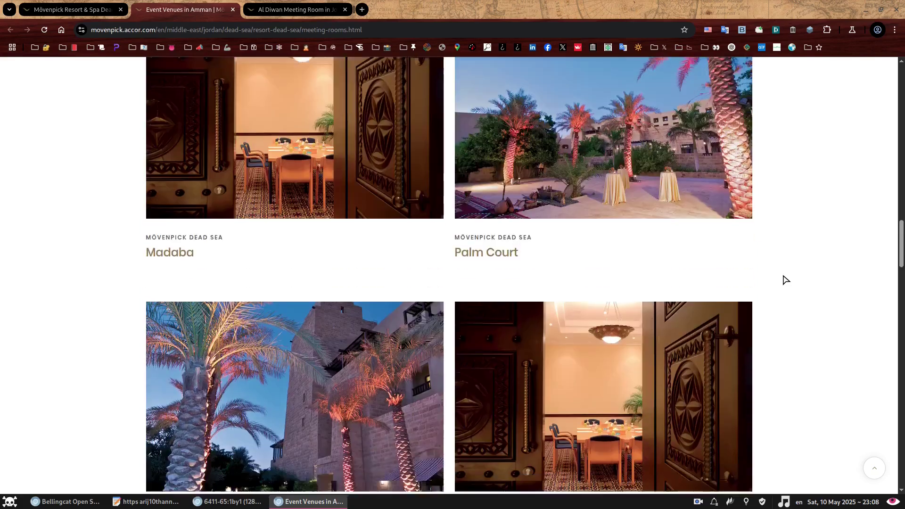
scroll(785, 279, "down", 10)
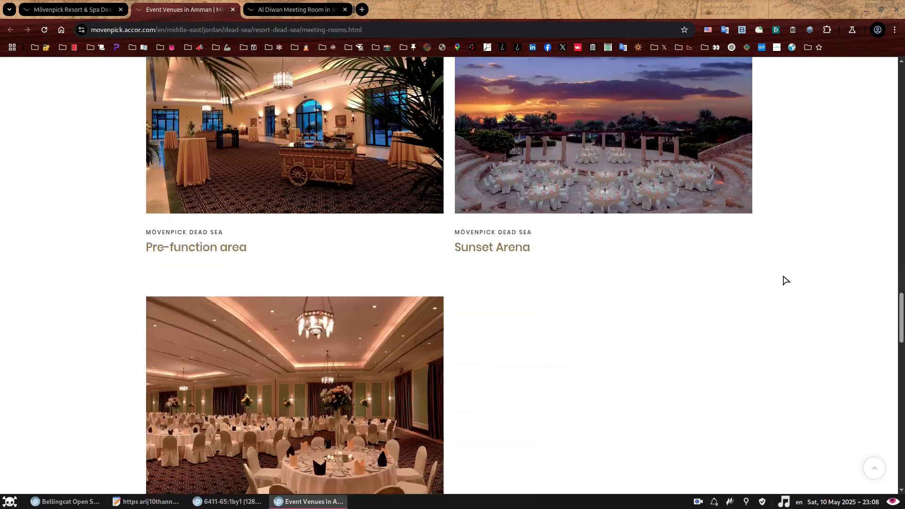
scroll(785, 279, "down", 4)
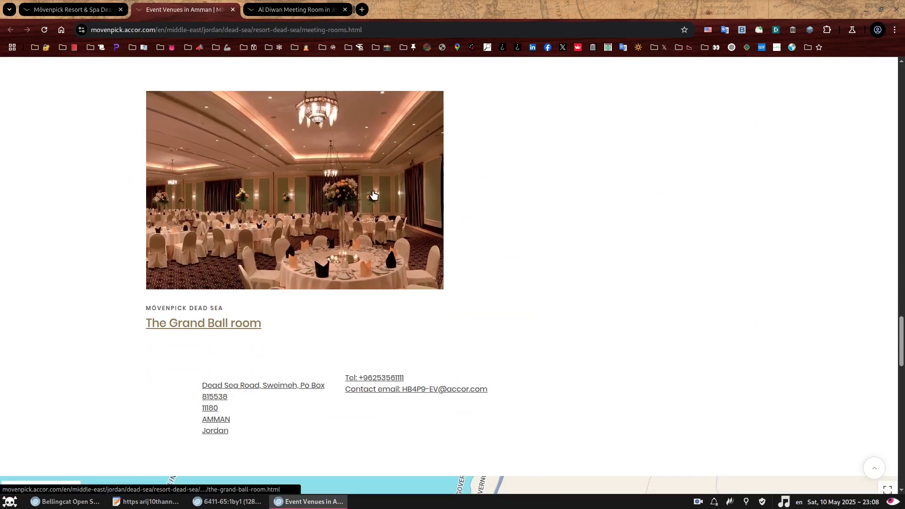
middle_click(178, 325)
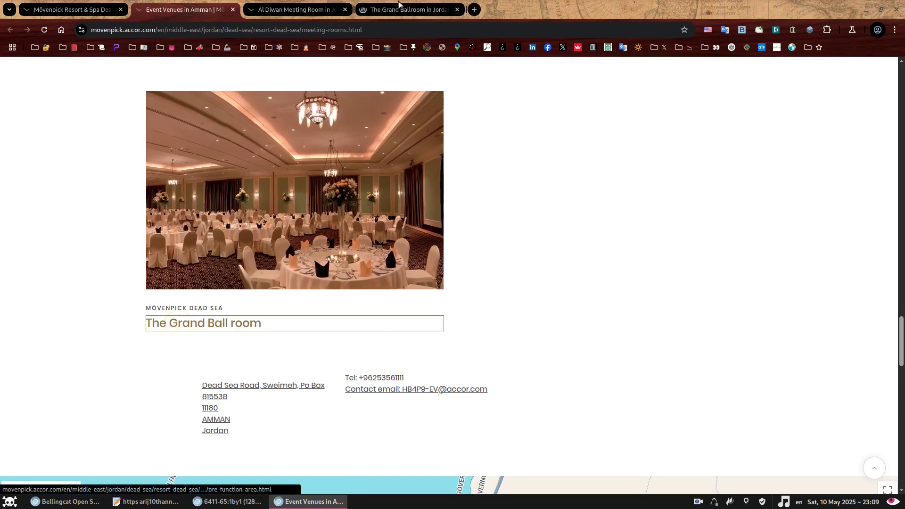
left_click(398, 6)
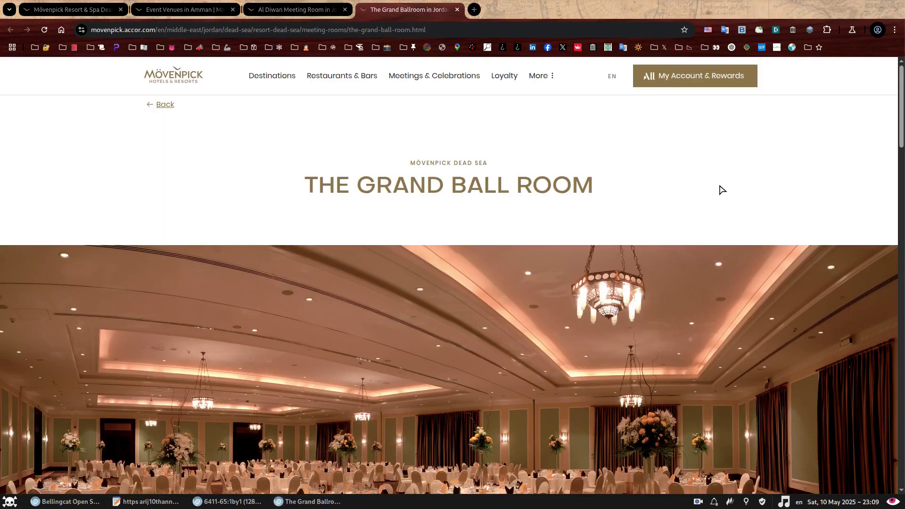
scroll(722, 191, "down", 3)
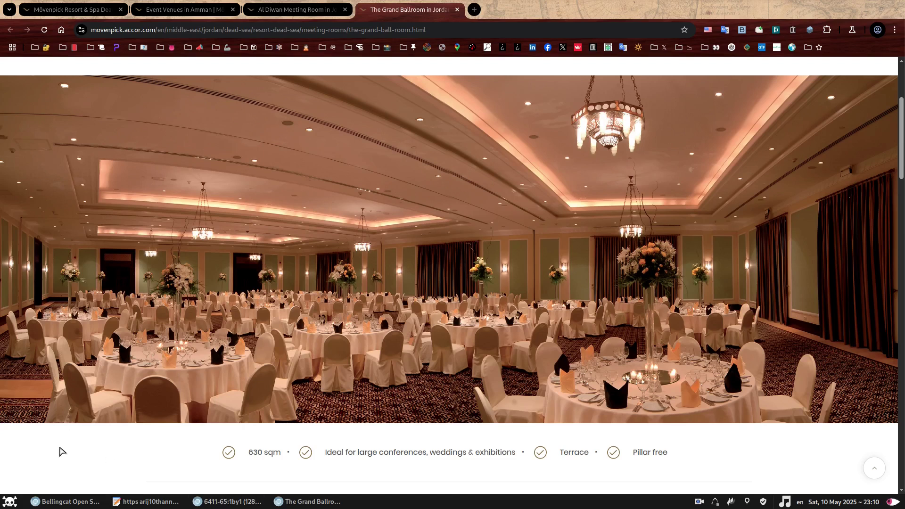
Bring up the challenge window and view the full-size workshop photo
left_click(64, 502)
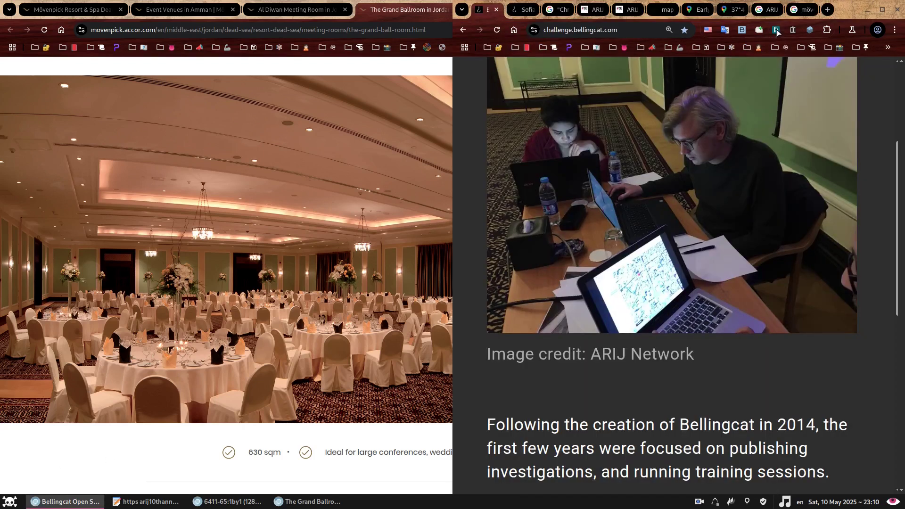
left_click(526, 10)
scroll(756, 267, "down", 1)
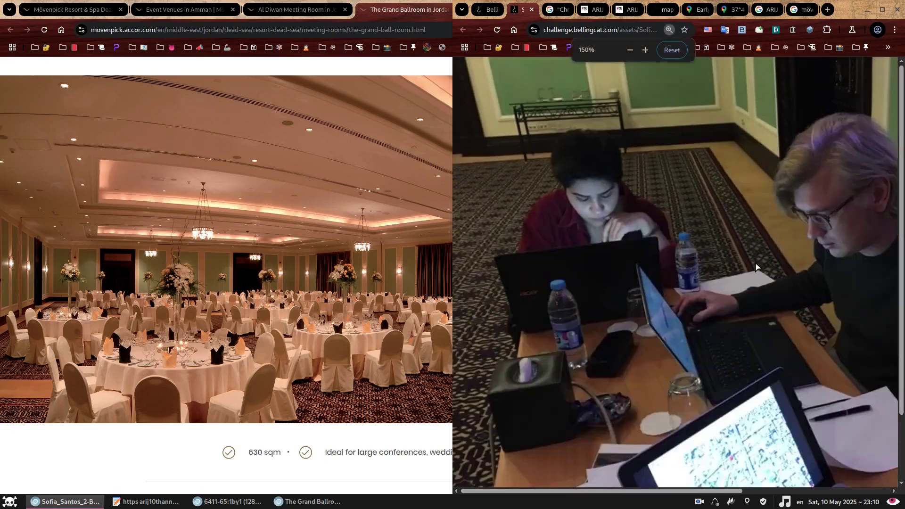
scroll(756, 256, "down", 1)
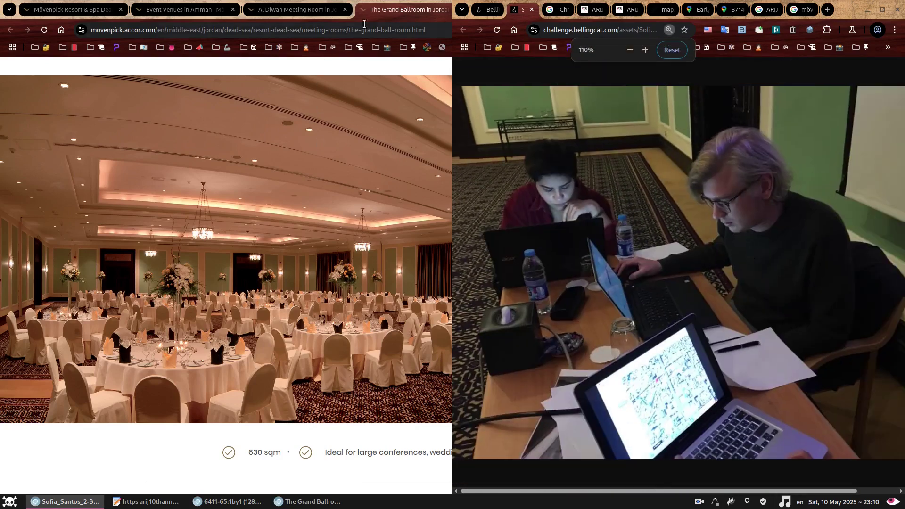
Detach the Grand Ballroom page into its own window, compare with the workshop photo, then maximise it
left_click(391, 17)
left_click_drag(391, 17, 1, 38)
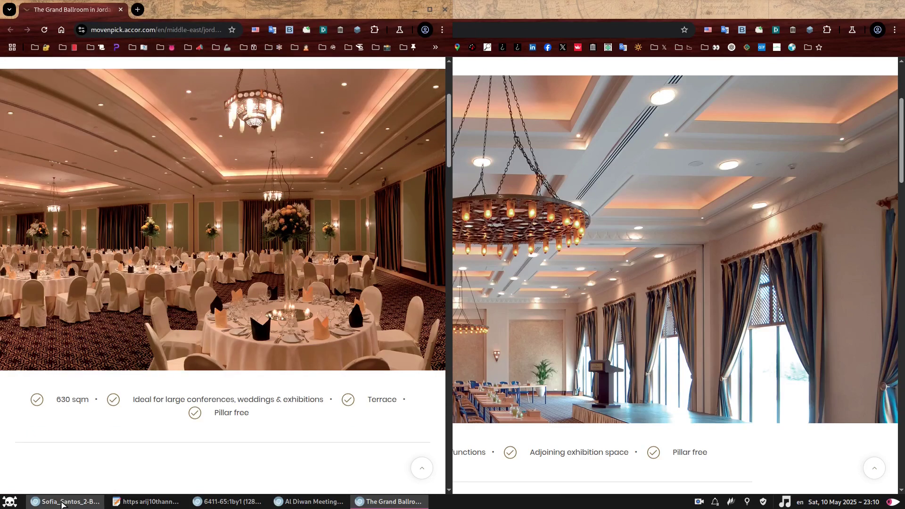
left_click(65, 502)
left_click(333, 230)
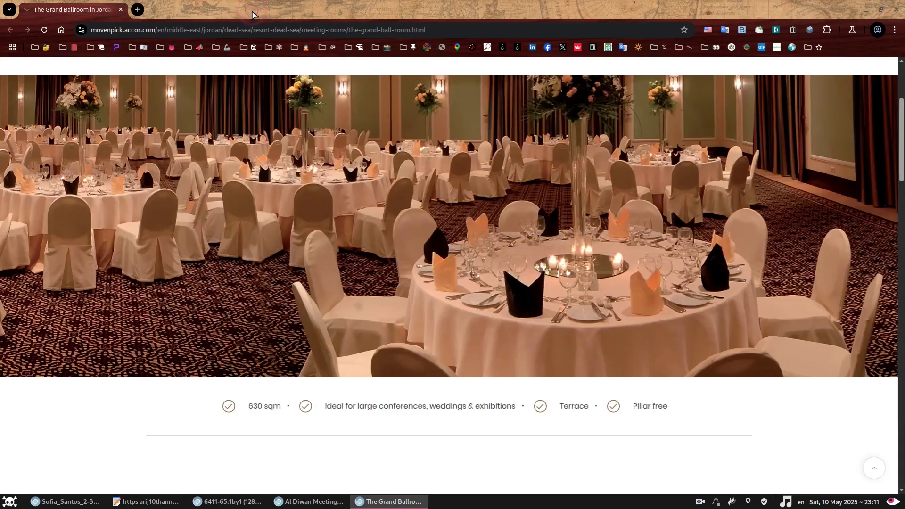
double_click(253, 11)
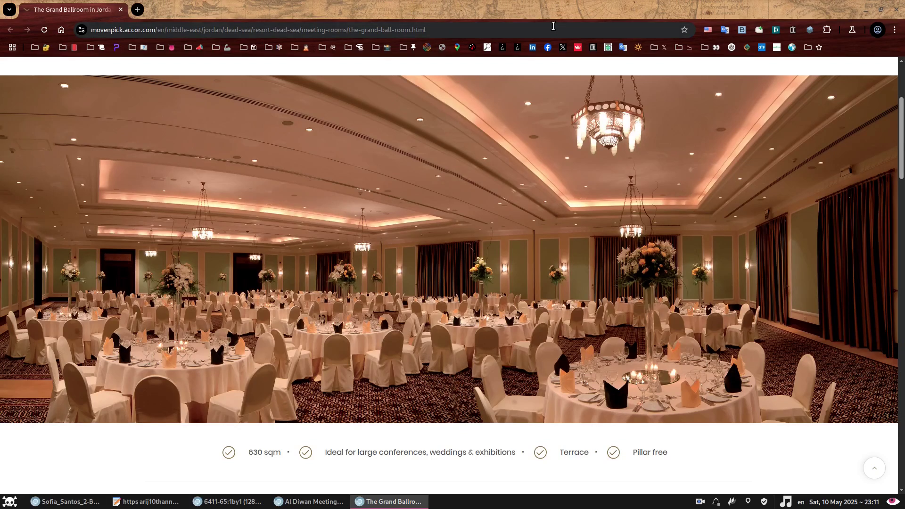
Use DevTools network requests, sorted by type, to open the full-resolution DeadSea webp ballroom image
key("F12")
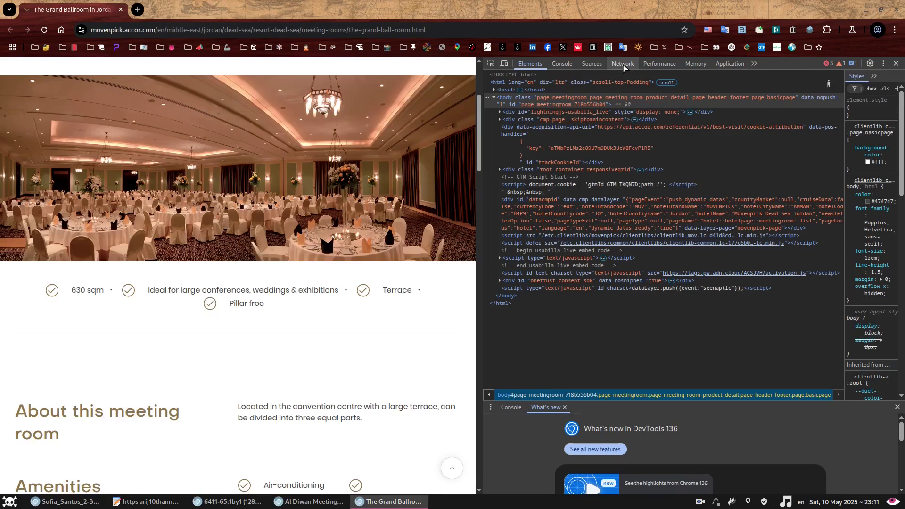
left_click(624, 64)
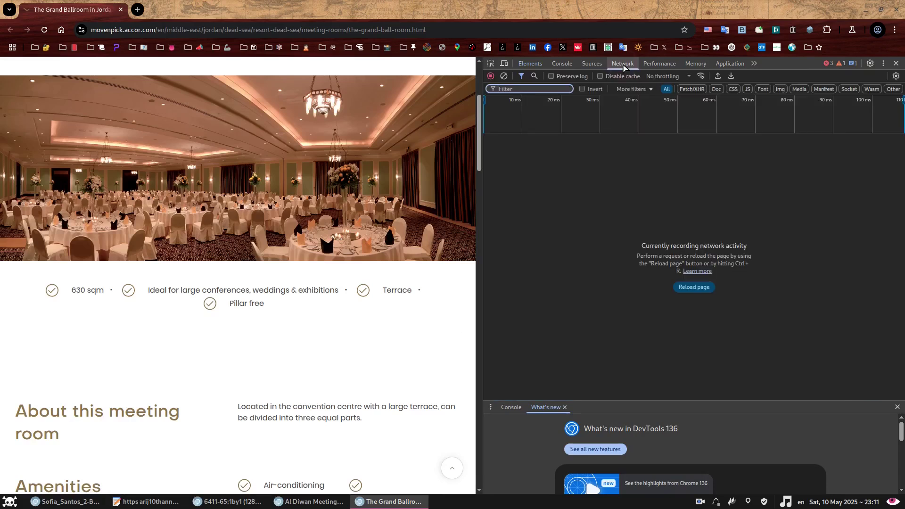
key("ctrl+r")
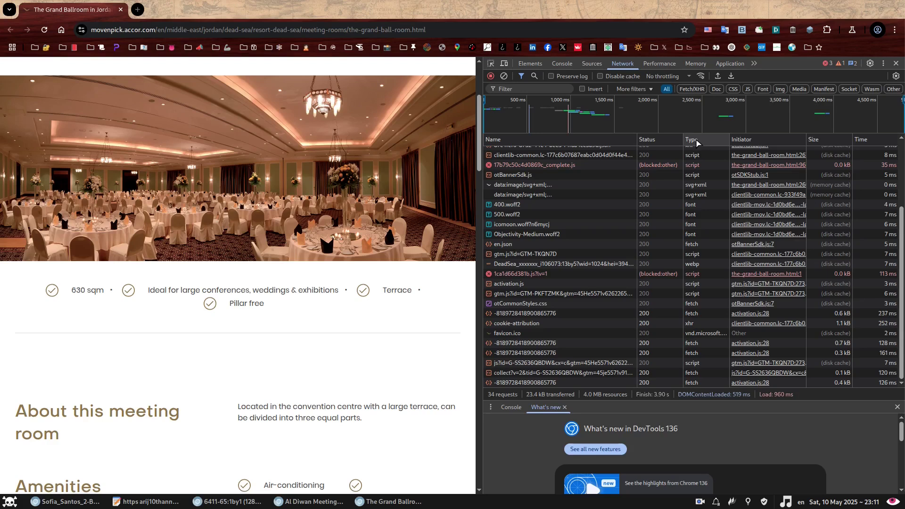
left_click(689, 139)
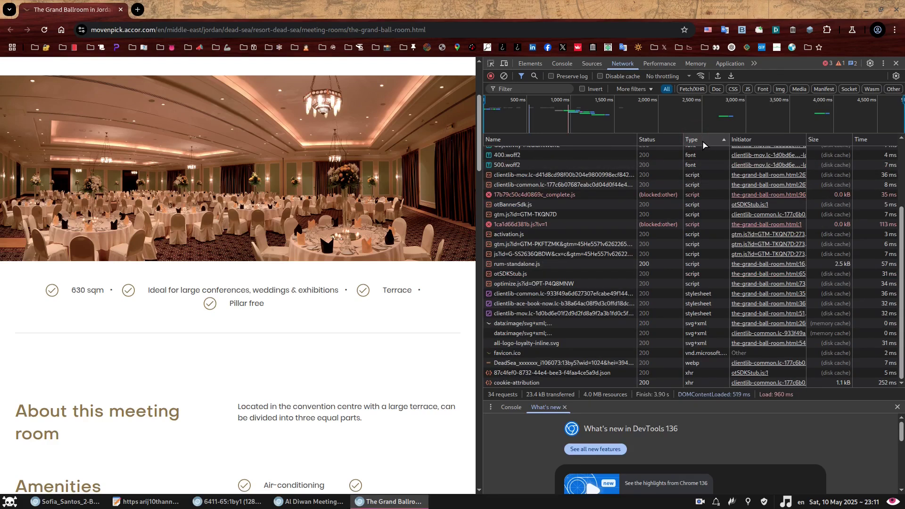
left_click(700, 367)
double_click(537, 365)
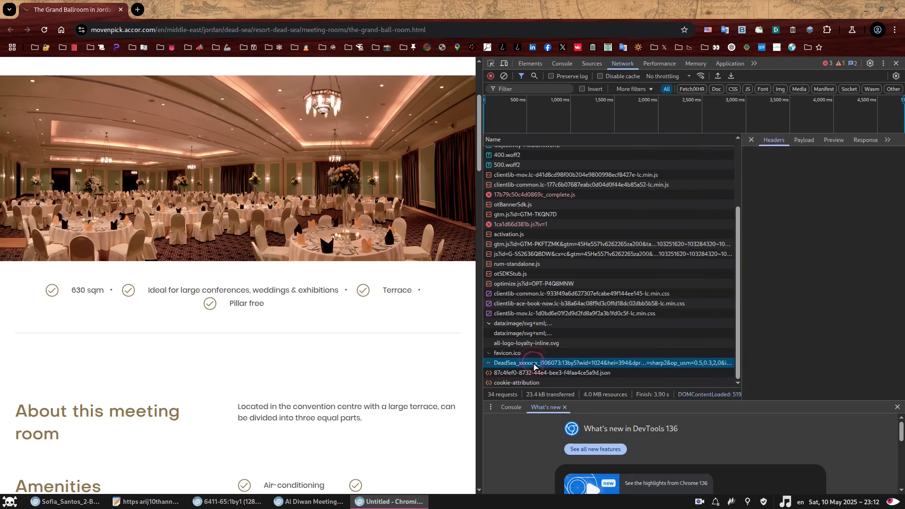
scroll(594, 297, "down", 5)
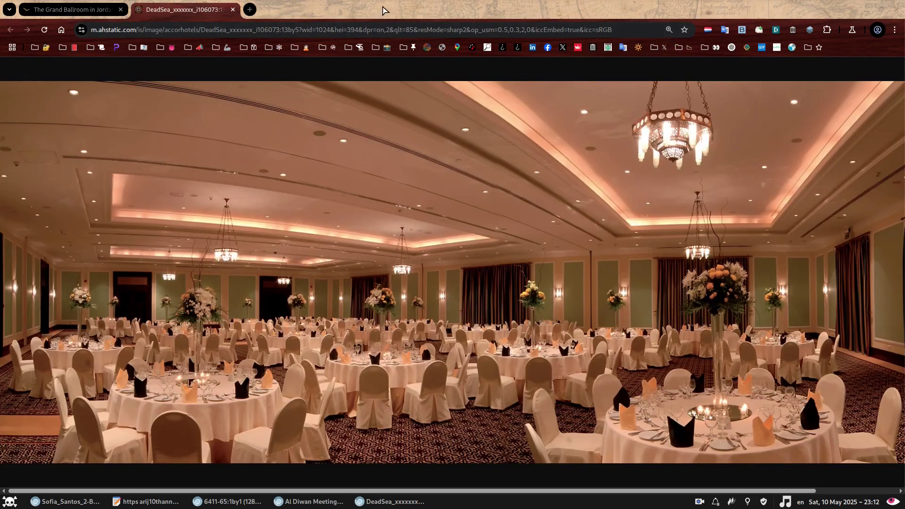
Snap the ballroom image to the left half, show it full size, and zoom in twice
key("super+Left")
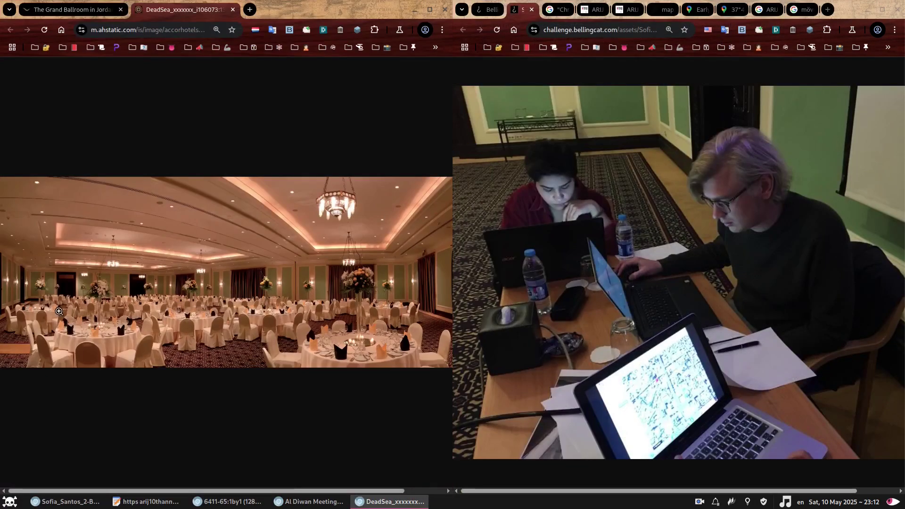
left_click(40, 313)
key("ctrl+plus")
key("ctrl+plus")
key("ctrl+plus")
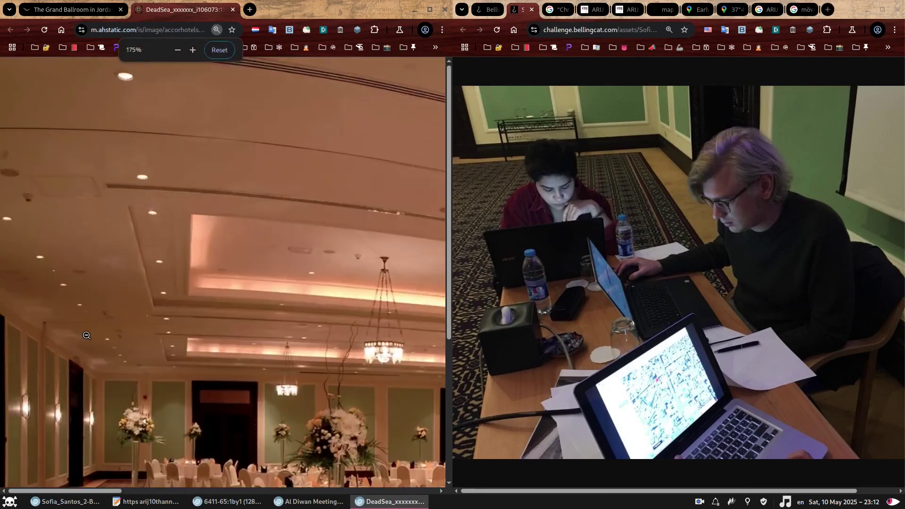
scroll(262, 357, "down", 1)
key("ctrl+plus")
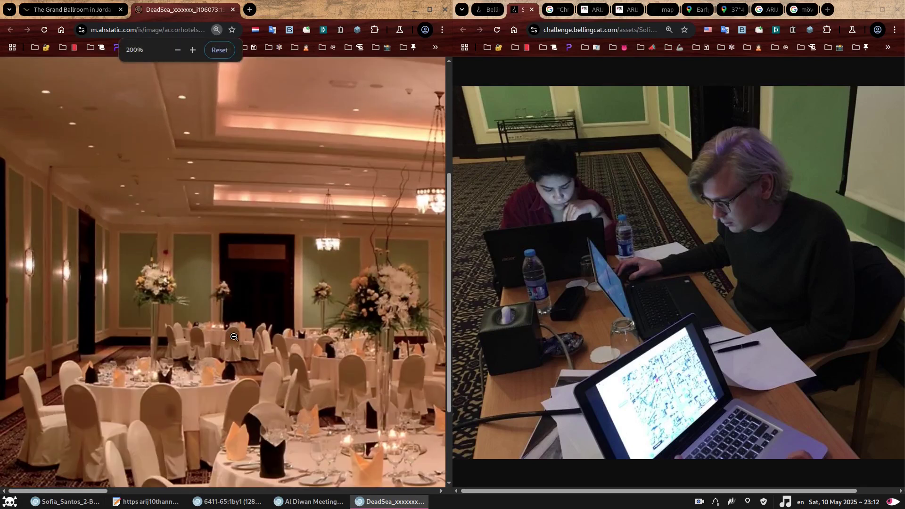
scroll(203, 422, "down", 1)
scroll(143, 488, "right", 1)
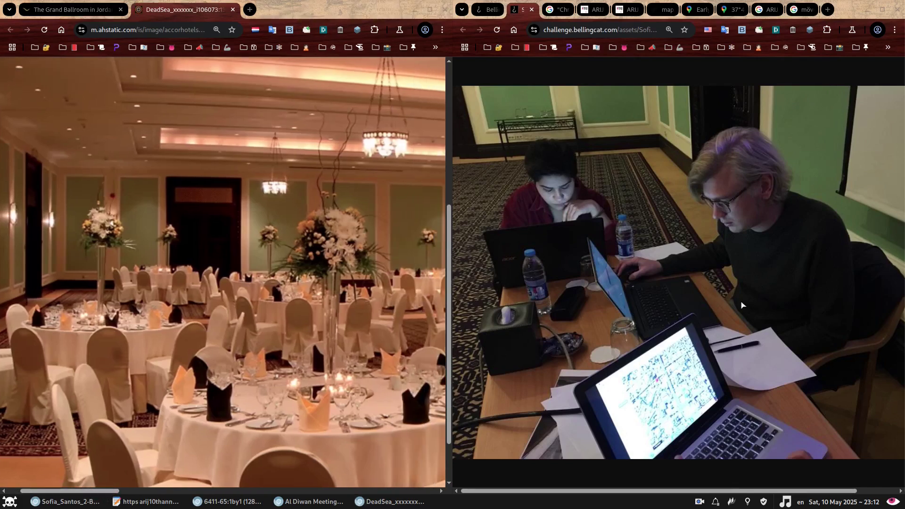
Capture both photos in Flameshot and box the matching wall details in red
key("Print")
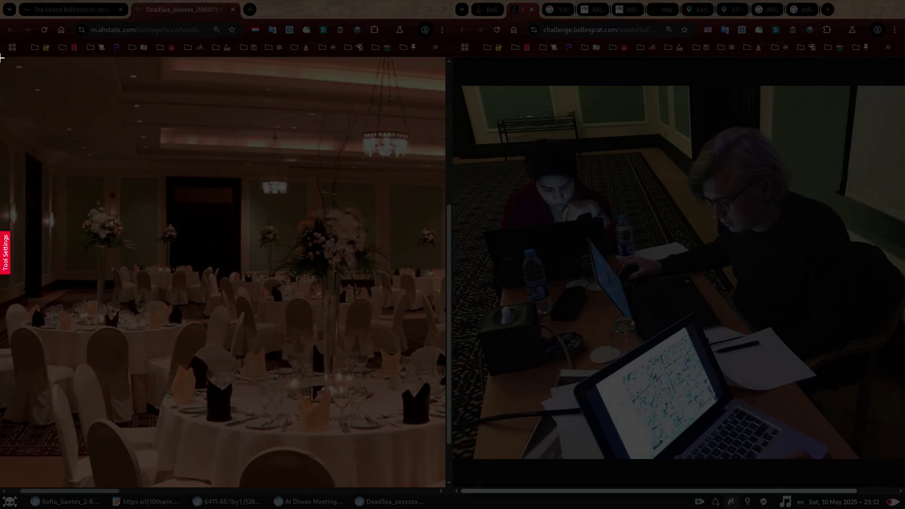
left_click_drag(2, 58, 899, 486)
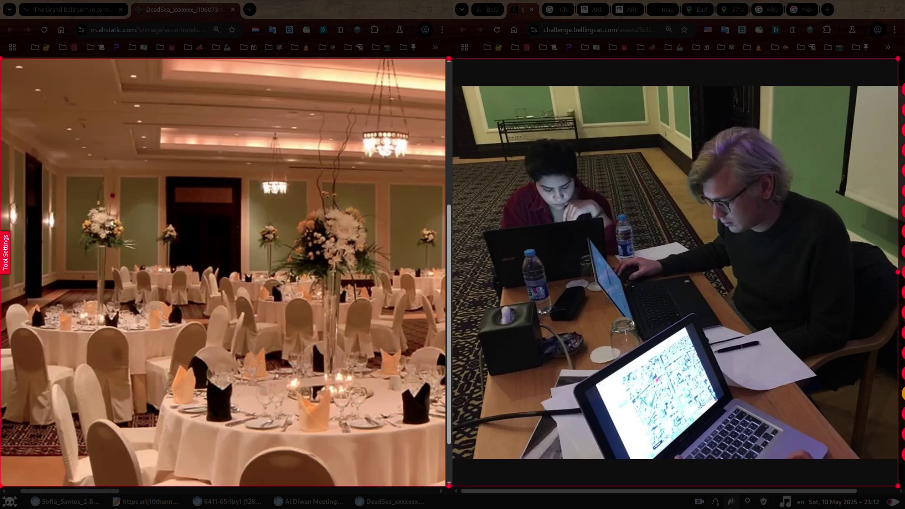
left_click_drag(657, 124, 674, 141)
mouse_move(76, 271)
left_mouse_down()
mouse_move(90, 281)
mouse_move(52, 289)
left_mouse_up()
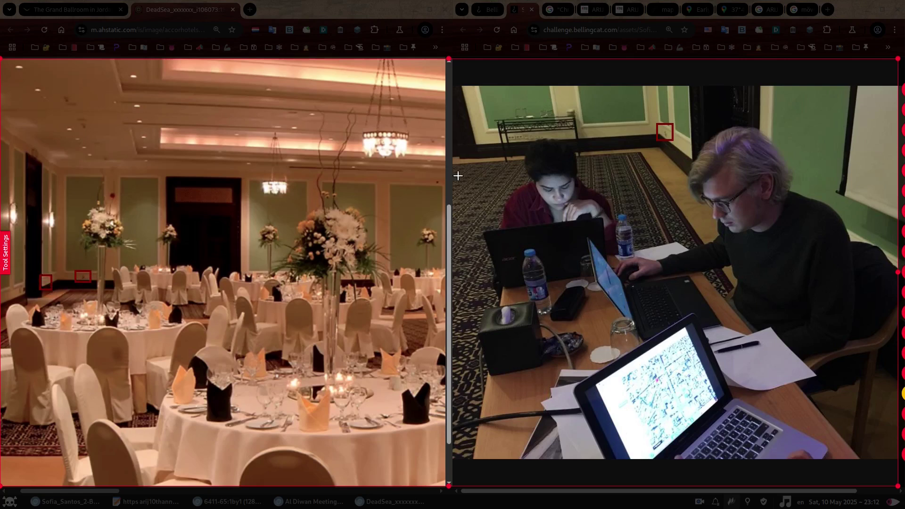
left_click_drag(499, 127, 530, 145)
Box the matching doorways in both the ballroom and workshop photos in blue
right_click(316, 169)
left_click(345, 176)
mouse_move(168, 175)
left_mouse_down()
mouse_move(239, 263)
mouse_move(242, 286)
left_mouse_up()
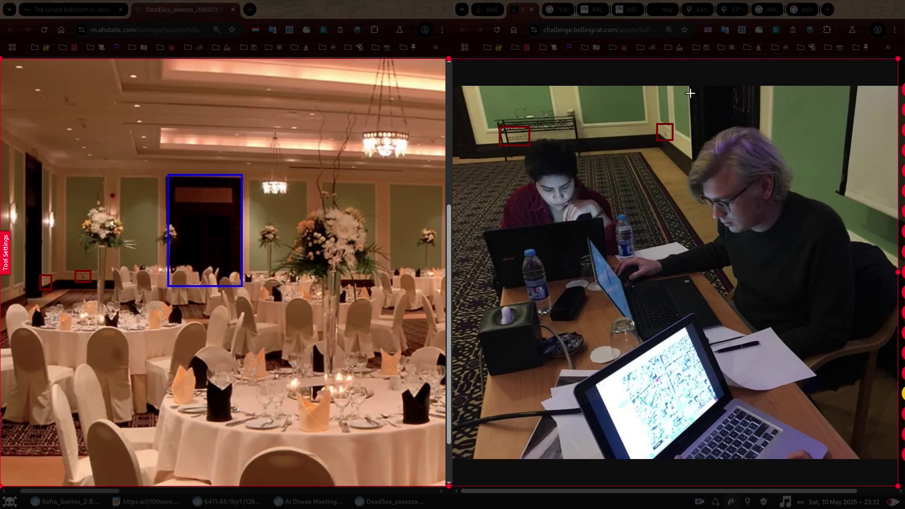
left_click_drag(688, 83, 762, 184)
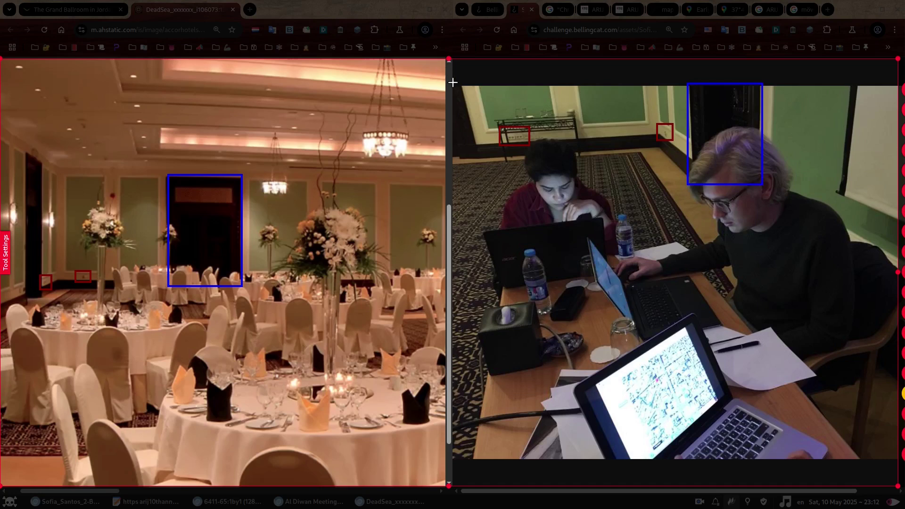
left_click_drag(478, 164, 442, 84)
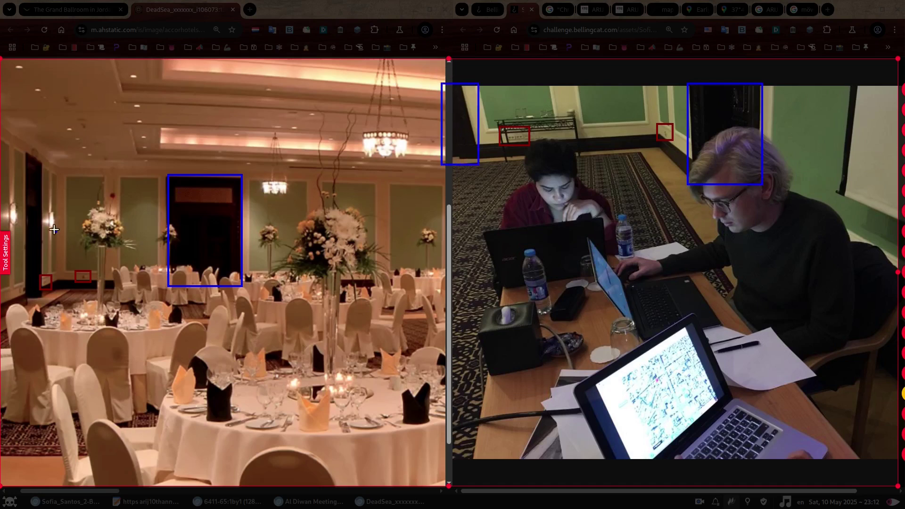
mouse_move(26, 152)
left_mouse_down()
mouse_move(38, 181)
mouse_move(42, 302)
left_mouse_up()
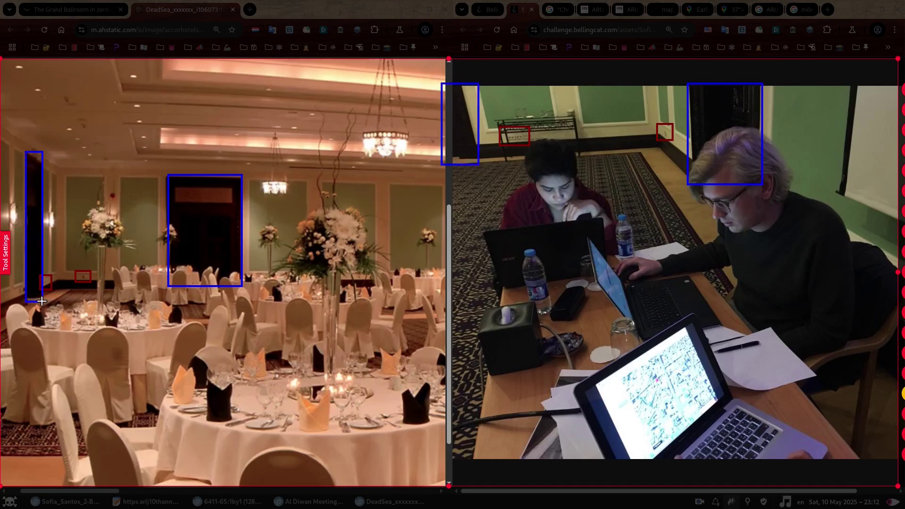
Outline the wall behind the flower centrepiece with a green box
right_click(248, 86)
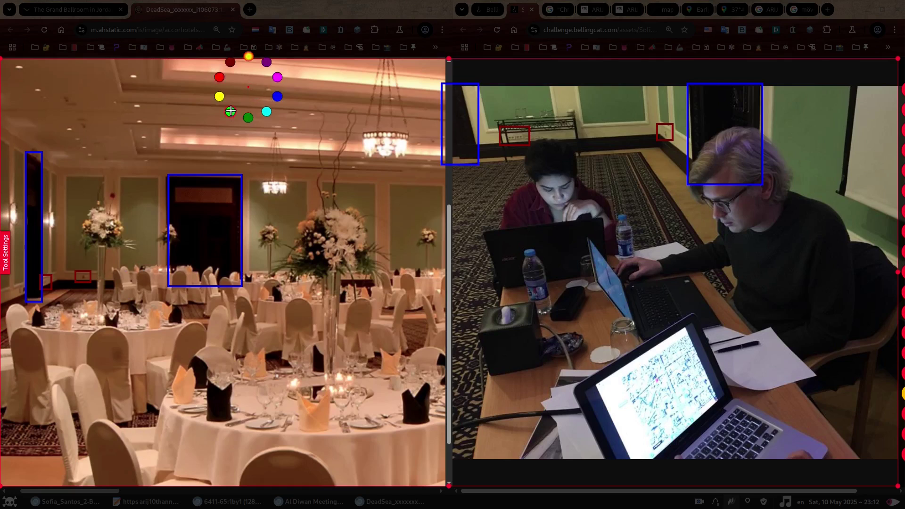
left_click(230, 112)
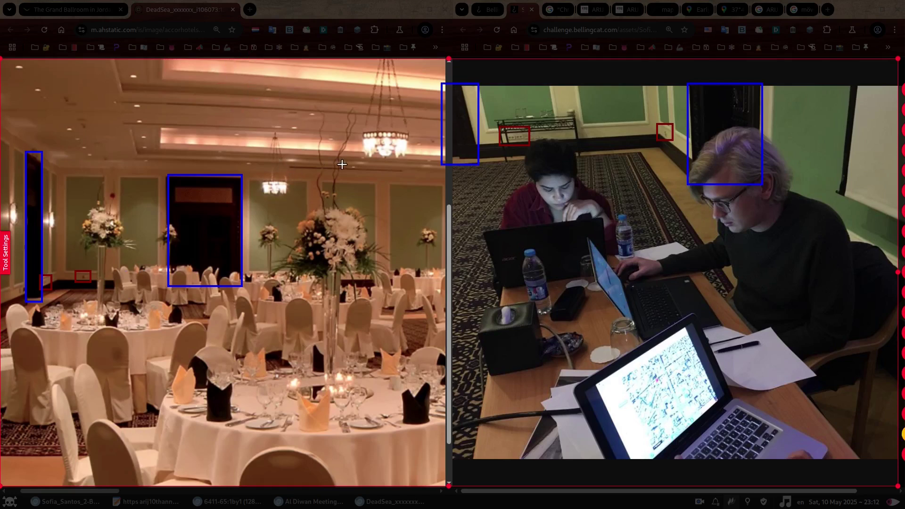
mouse_move(406, 171)
left_mouse_down()
mouse_move(283, 168)
mouse_move(285, 248)
left_mouse_up()
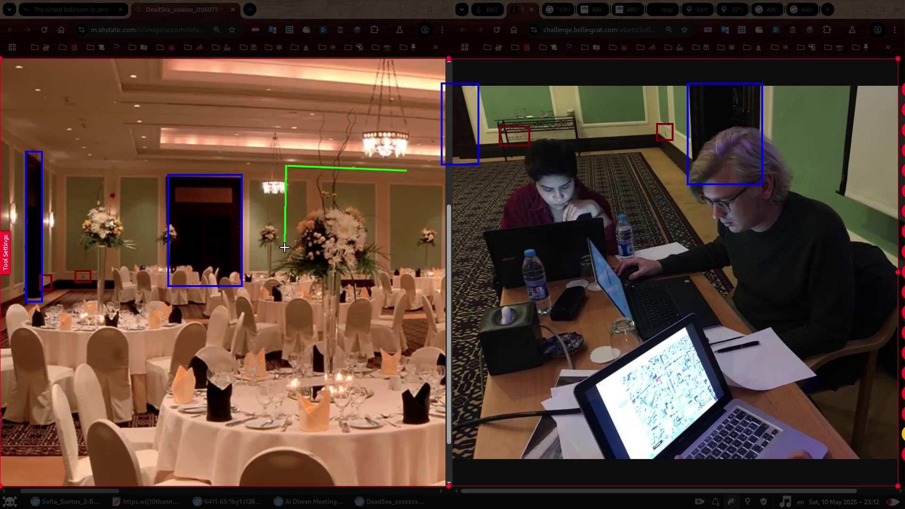
mouse_move(405, 170)
left_mouse_down()
mouse_move(407, 255)
mouse_move(285, 252)
left_mouse_up()
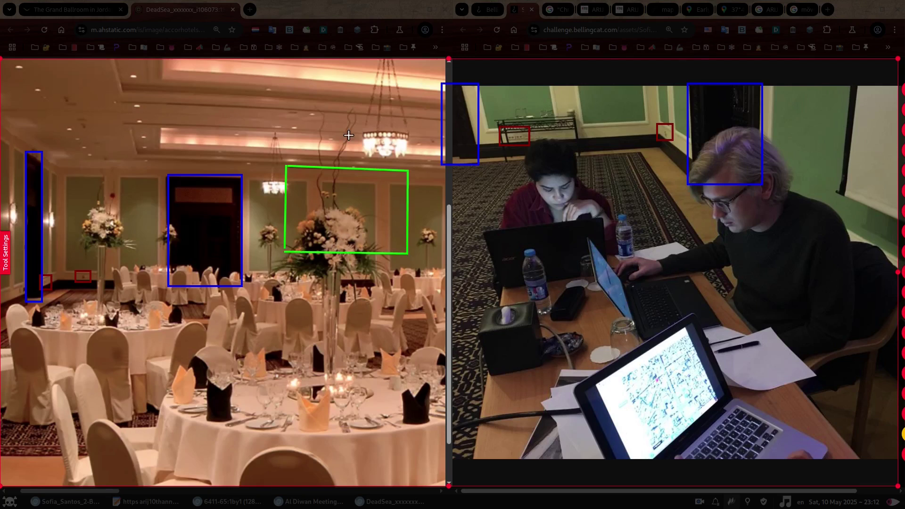
Add yellow arrows from the doorway to the green box and from the dark door to the whiteboard
right_click(116, 92)
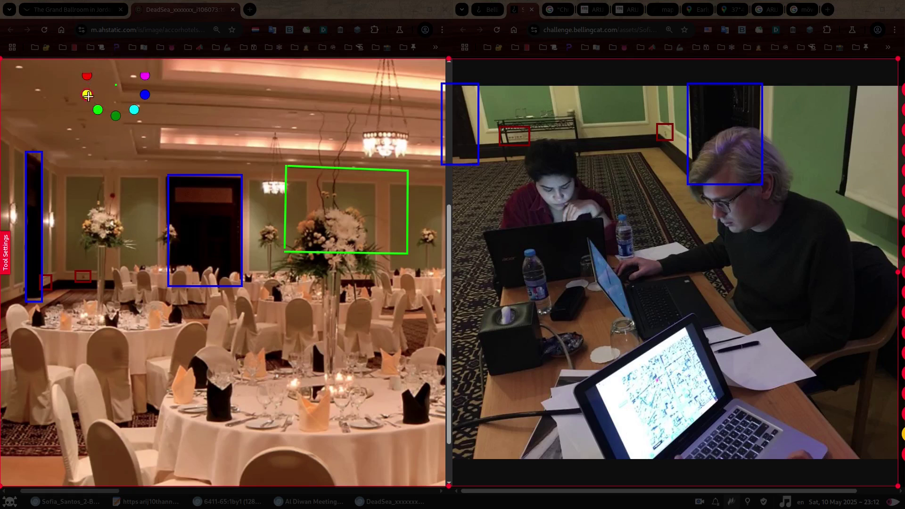
left_click(87, 96)
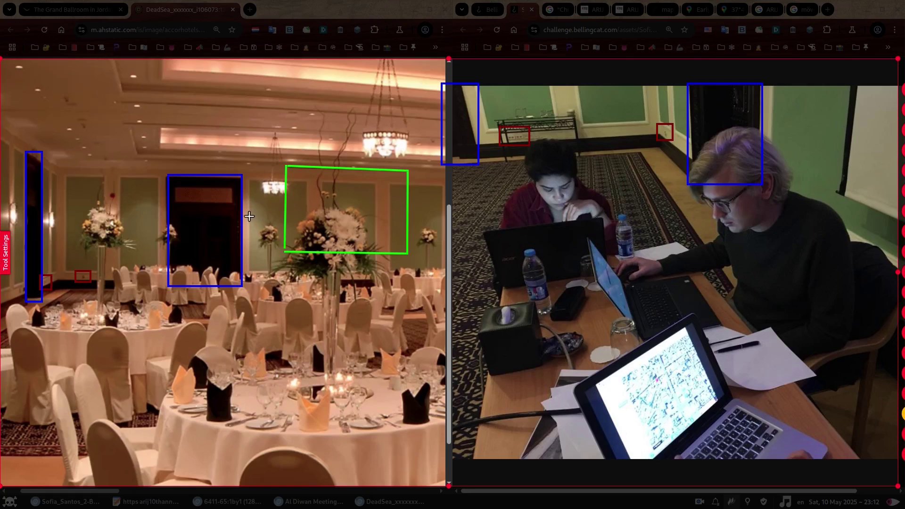
left_click_drag(243, 216, 285, 217)
left_click_drag(763, 116, 846, 131)
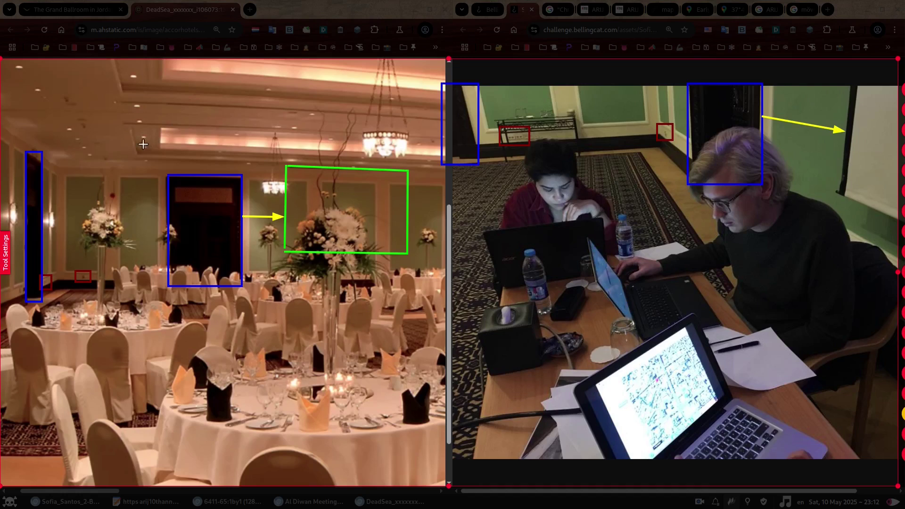
Place a magenta block below the centrepiece
right_click(115, 111)
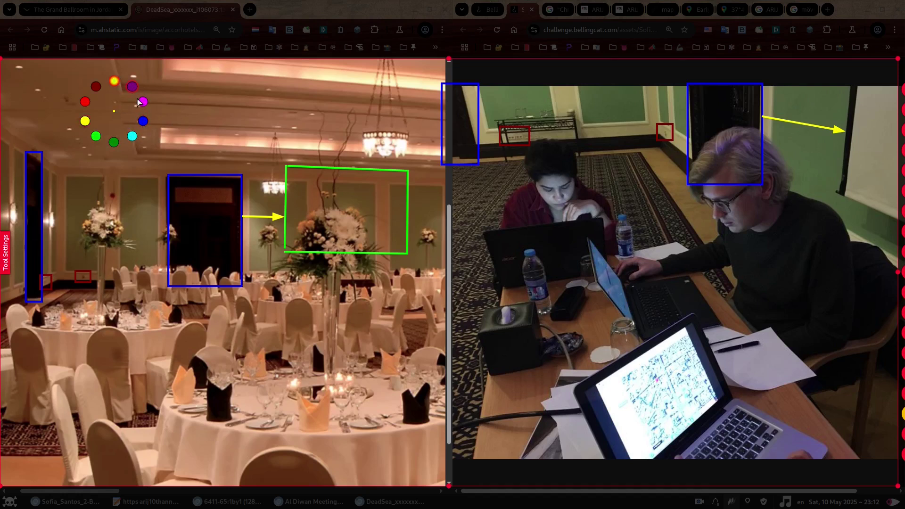
left_click(143, 103)
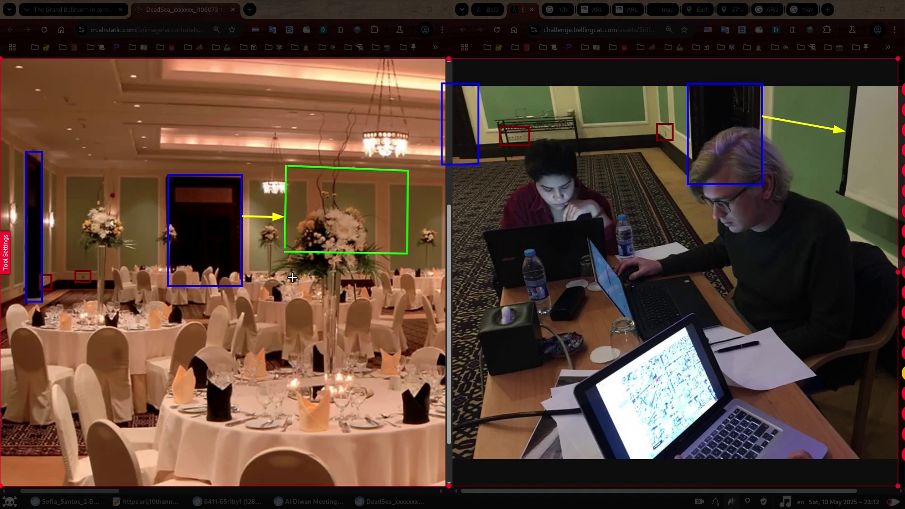
left_click_drag(278, 270, 308, 290)
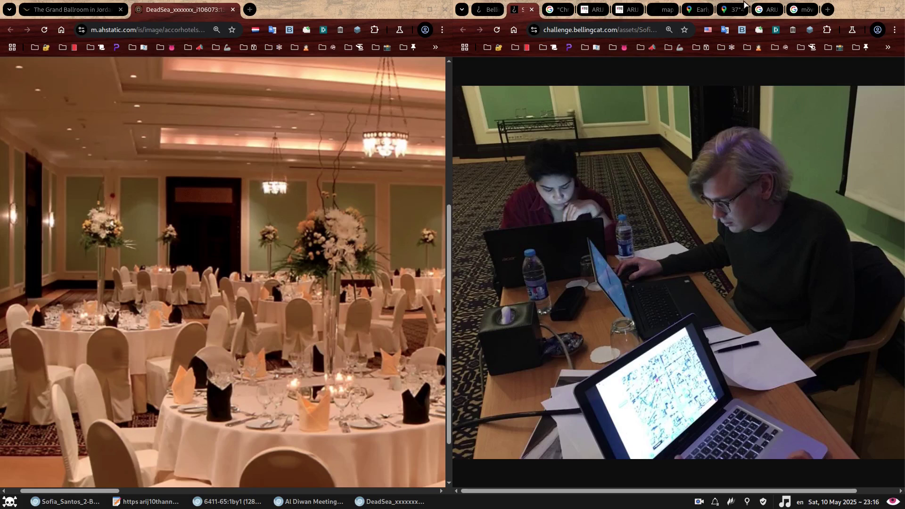
Select The Grand Ball room heading on the ballroom page
left_click(107, 8)
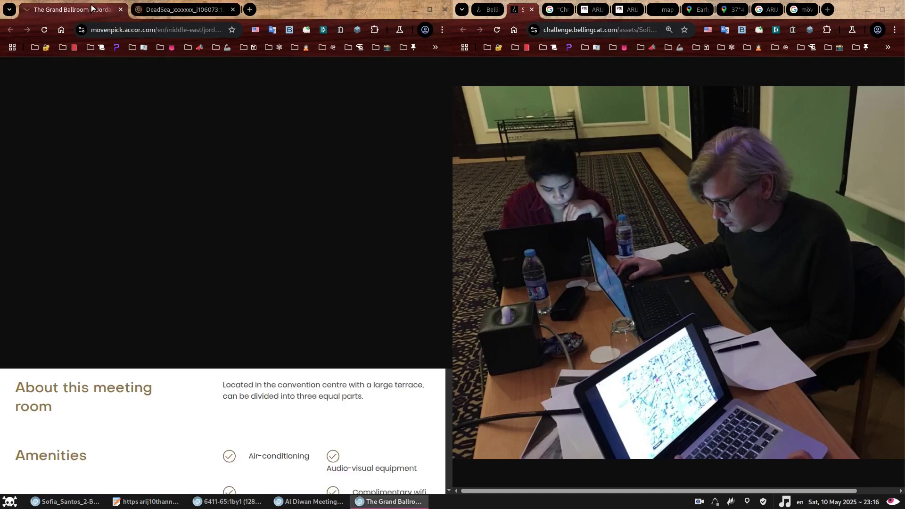
scroll(236, 219, "up", 4)
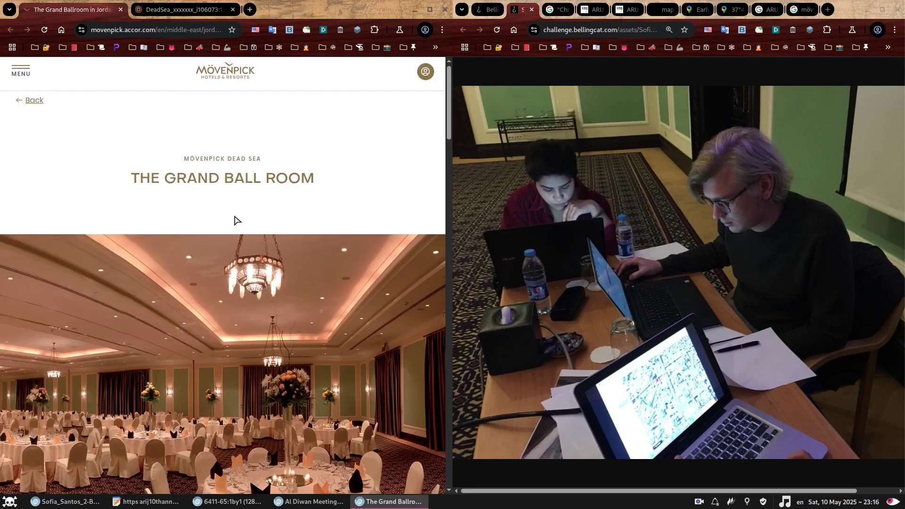
triple_click(199, 180)
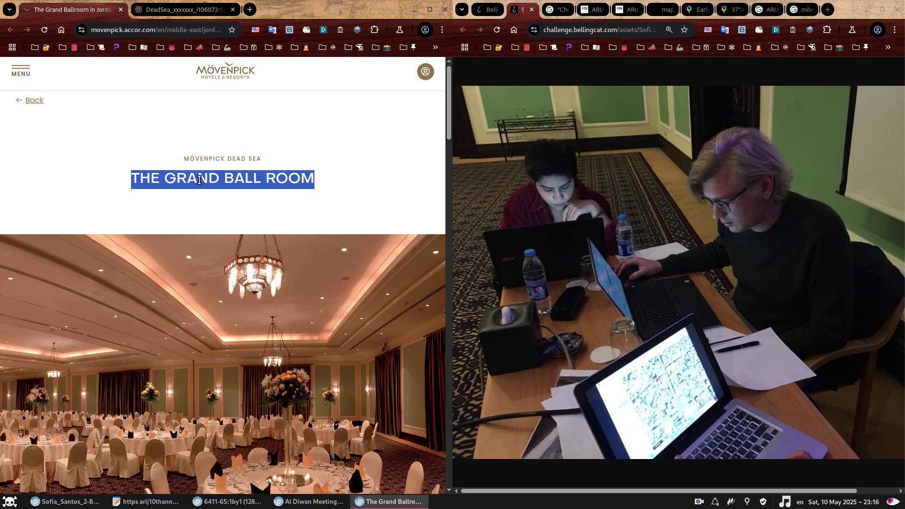
Paste 'The Grand Ball room' as the Training Time answer, submit it, and maximise the window
left_click(486, 9)
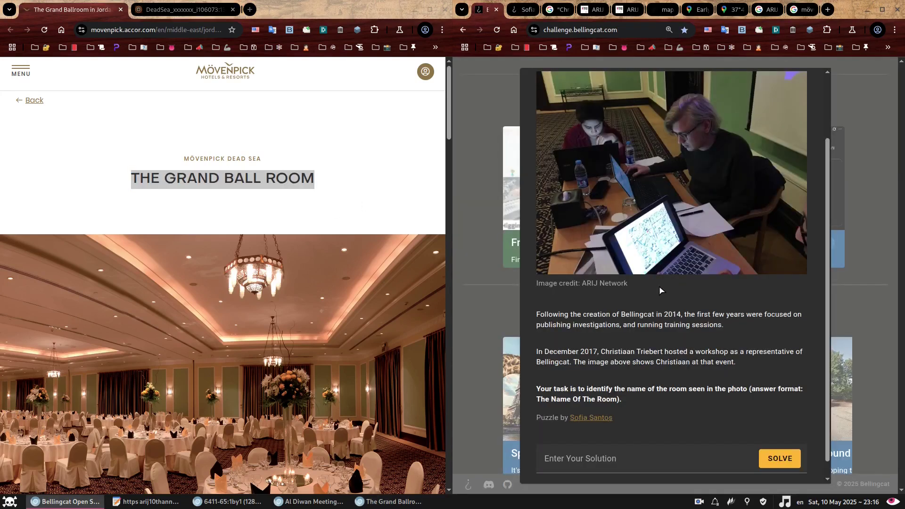
scroll(660, 290, "down", 1)
middle_click(642, 442)
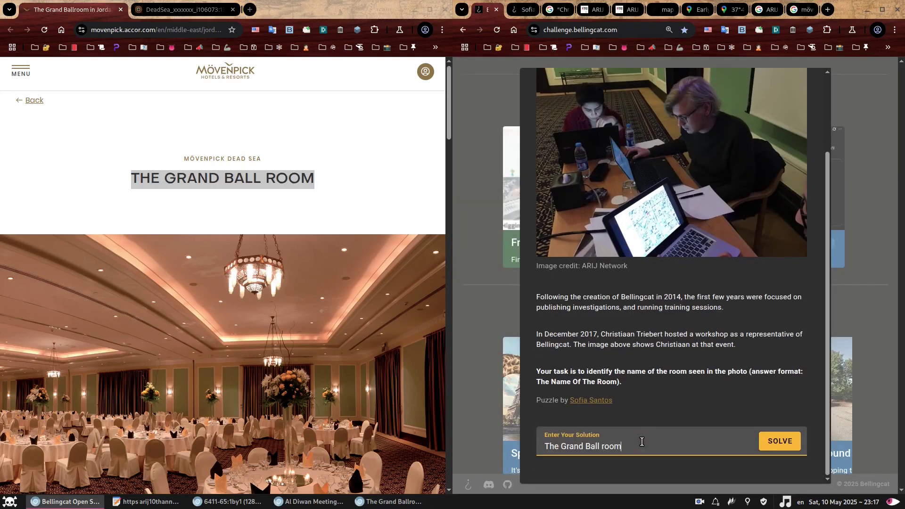
left_click(783, 442)
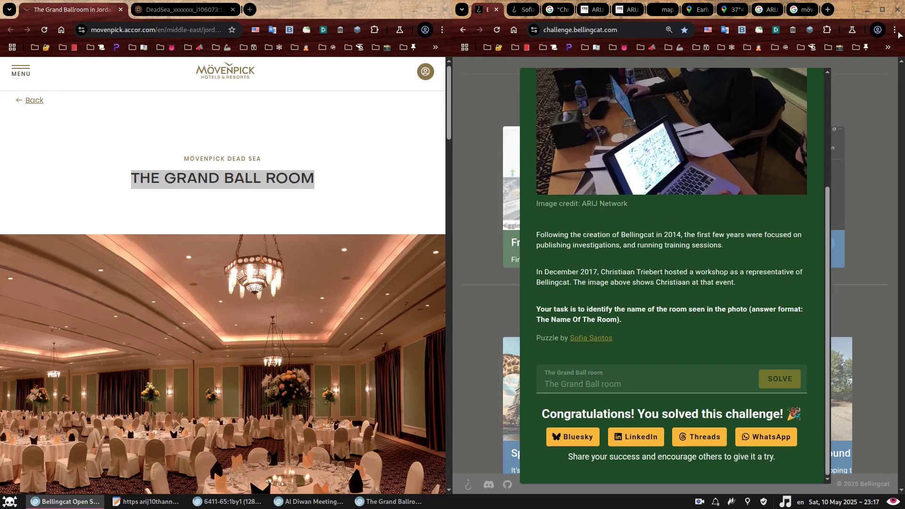
left_click(876, 15)
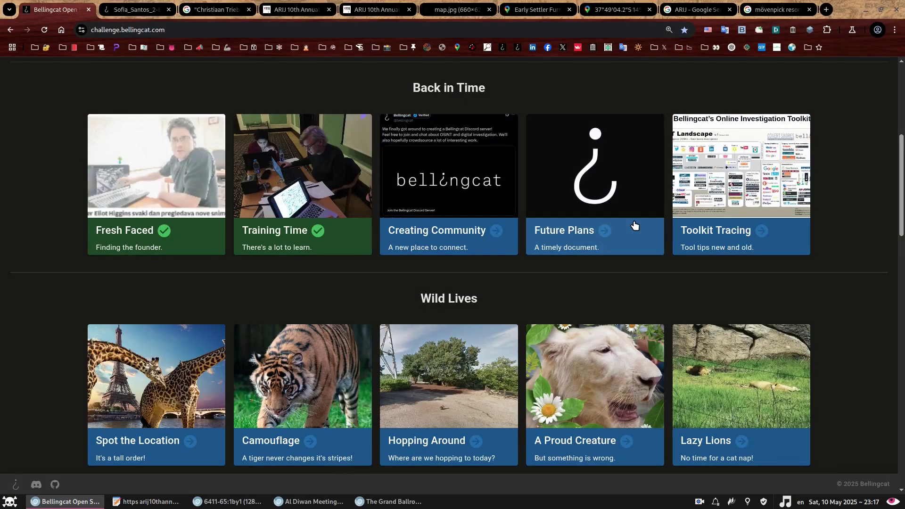